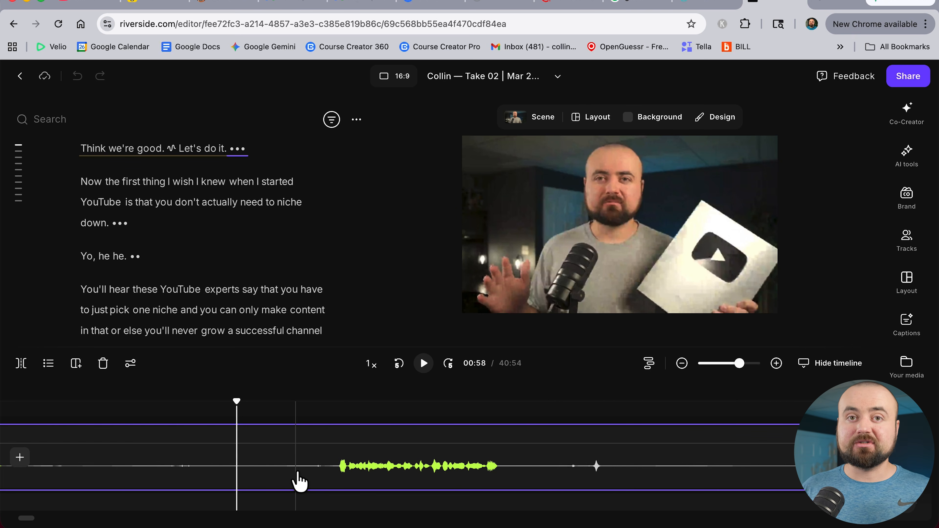
Split the recording on the timeline at about 01:02 and again at 01:07
click(337, 474)
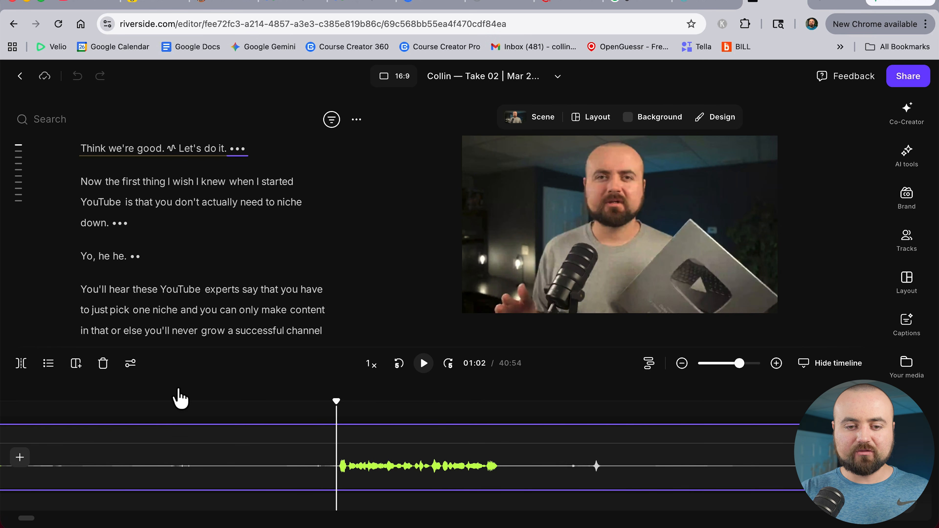
click(21, 365)
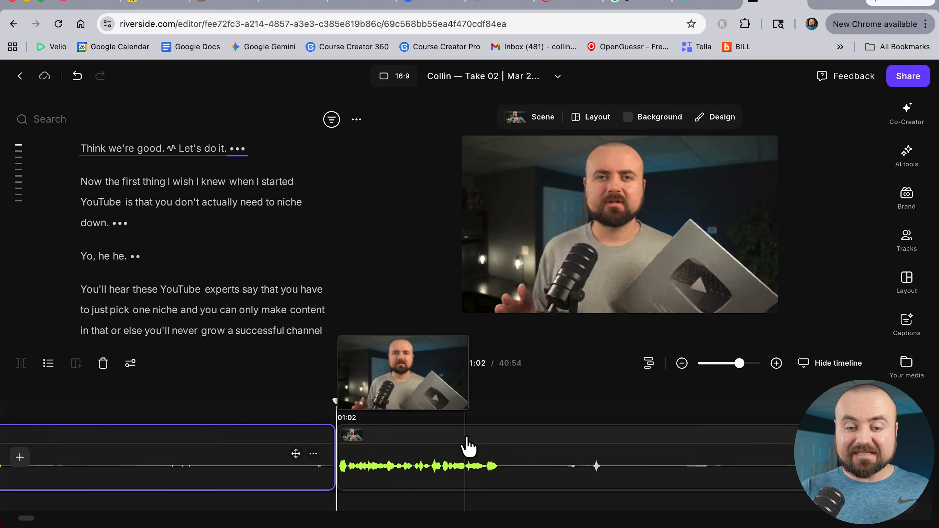
click(341, 441)
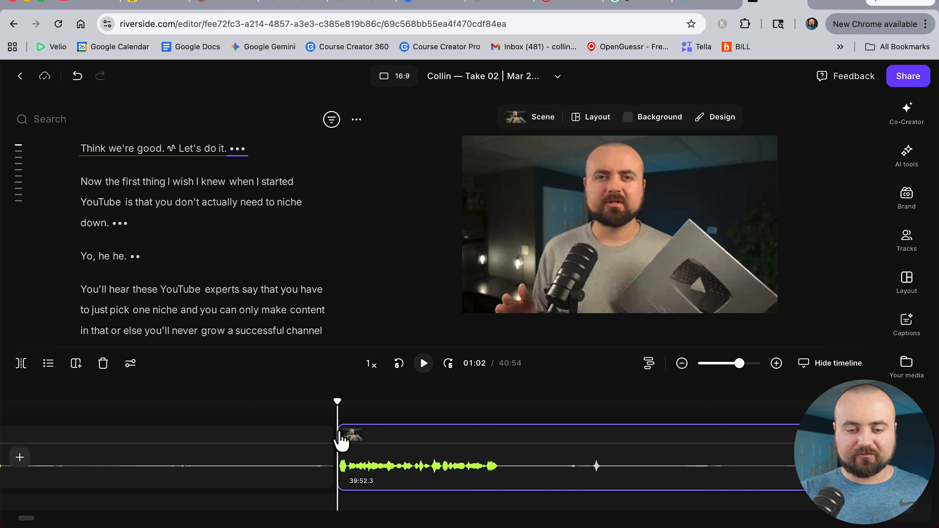
key(space)
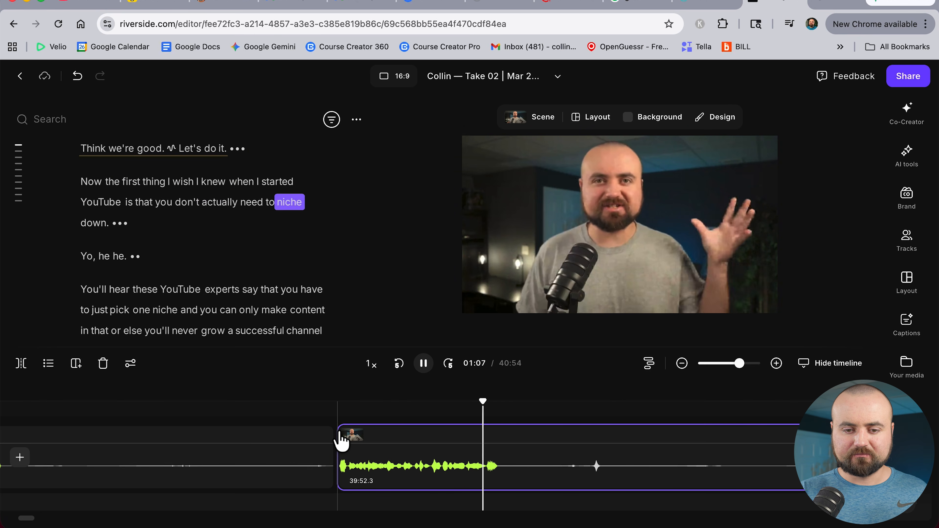
key(space)
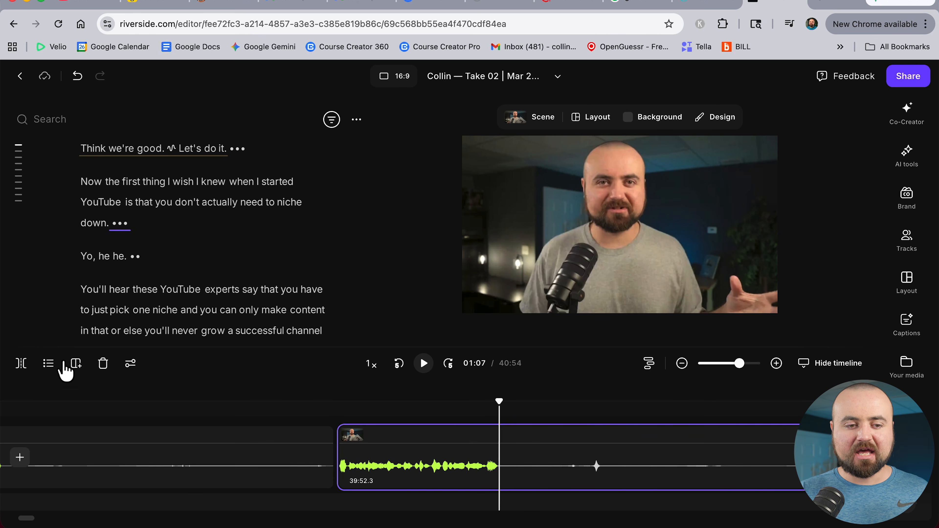
click(20, 365)
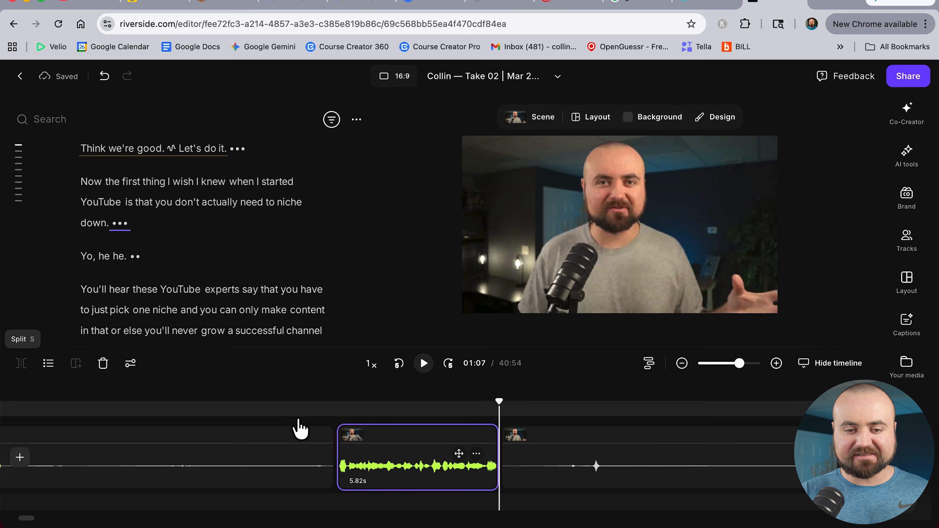
Split the clip at about 01:22 and delete the segment between 01:07 and 01:22
scroll(635, 464, right, 8)
scroll(629, 467, right, 3)
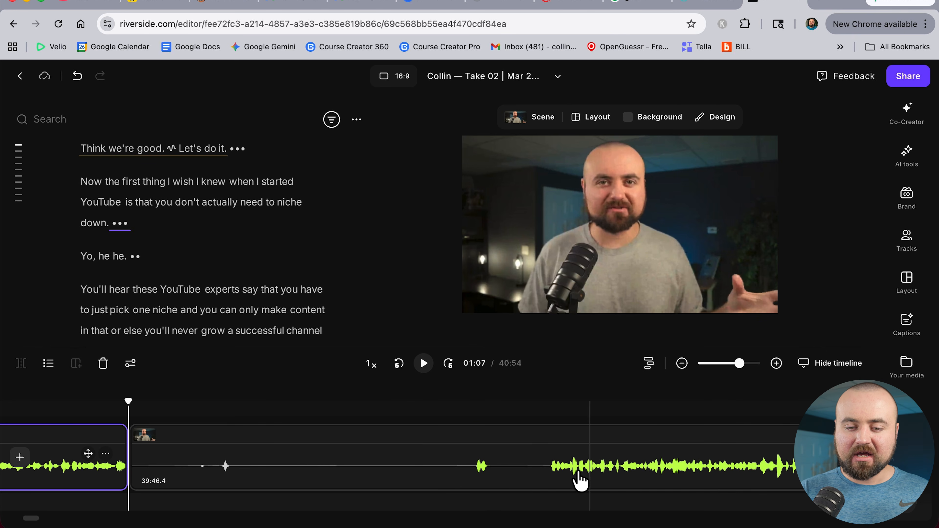
click(550, 470)
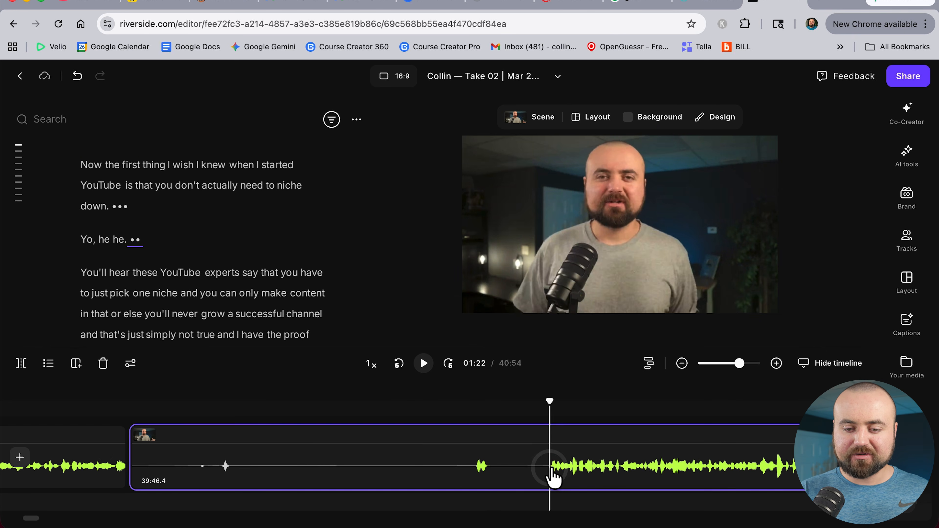
click(21, 365)
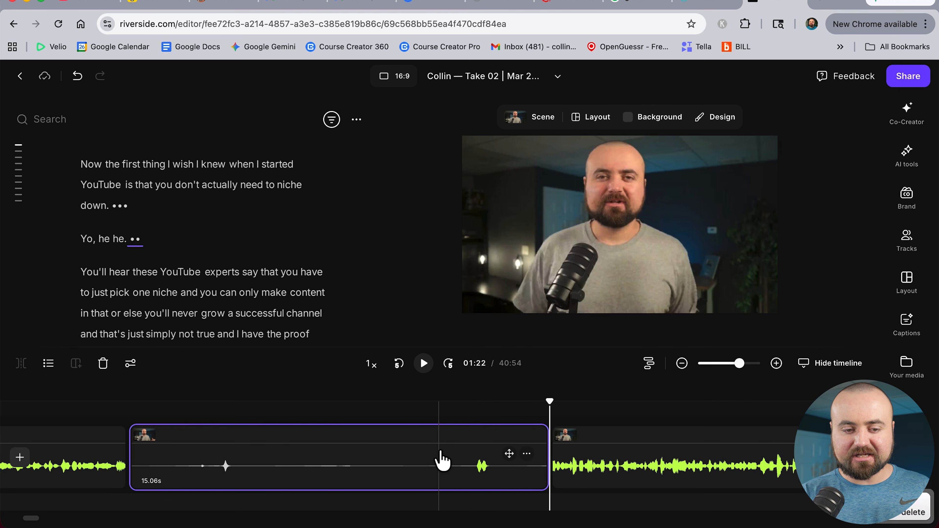
key(BackSpace)
Split the clip at the end of the phrase "that that's not true." around 01:18
scroll(216, 499, left, 4)
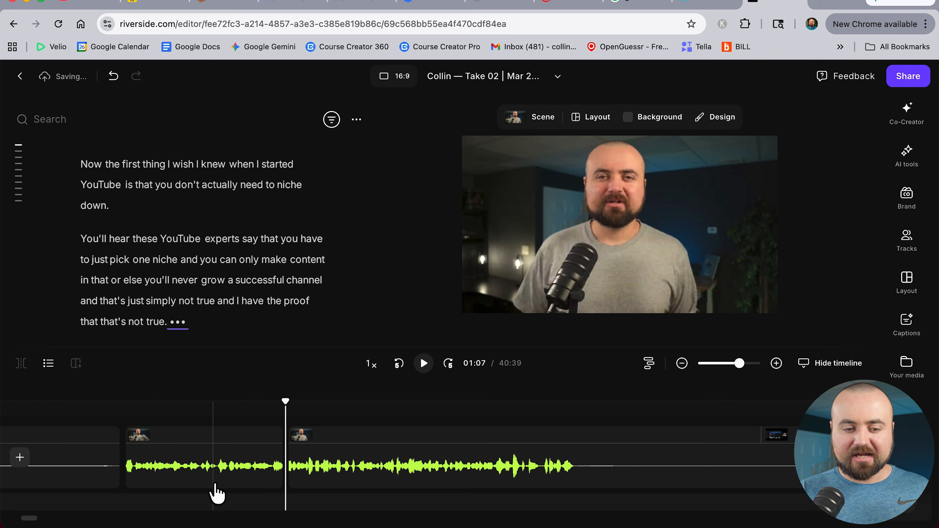
click(247, 472)
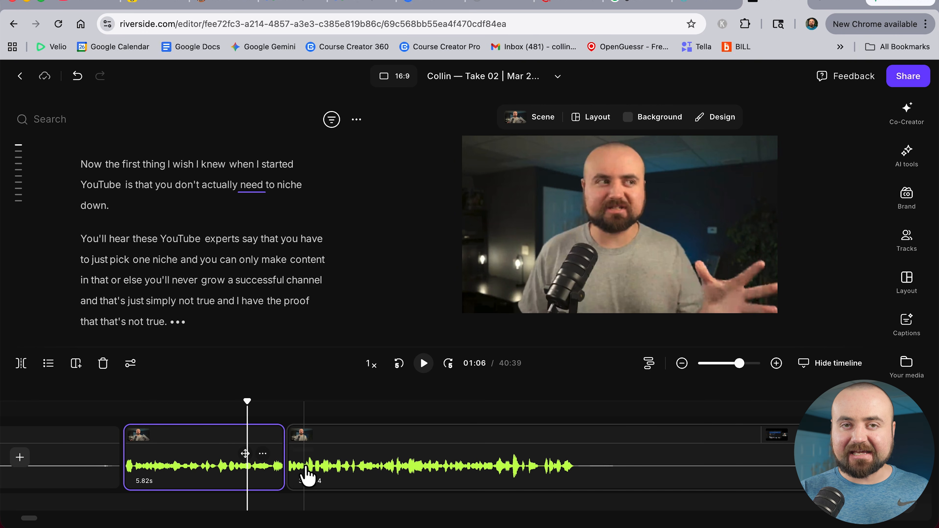
click(573, 470)
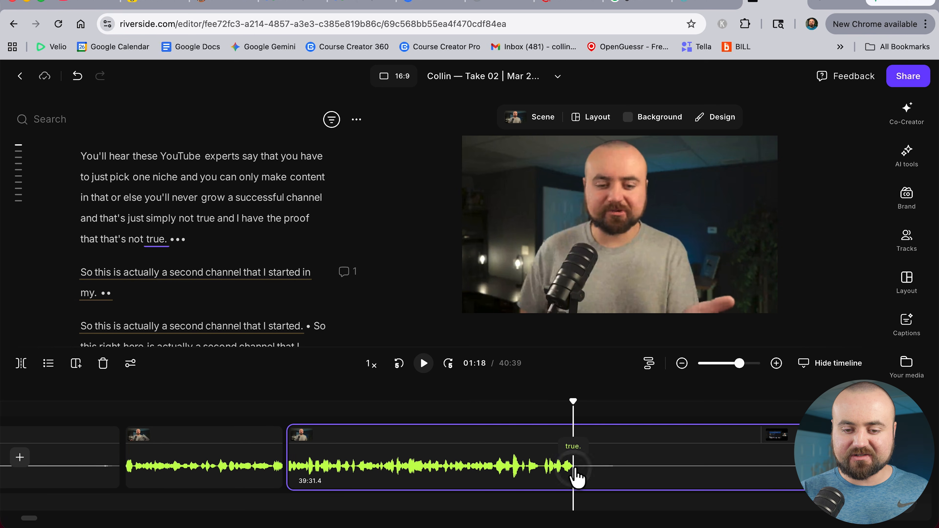
click(19, 370)
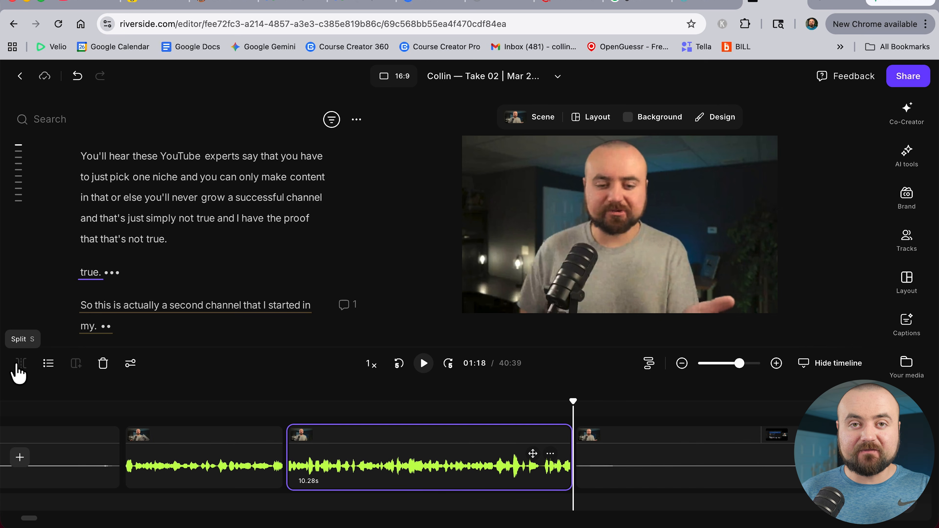
Undo the manual splits and deletion to restore the original recording
scroll(455, 462, down, 3)
scroll(450, 453, right, 4)
click(465, 469)
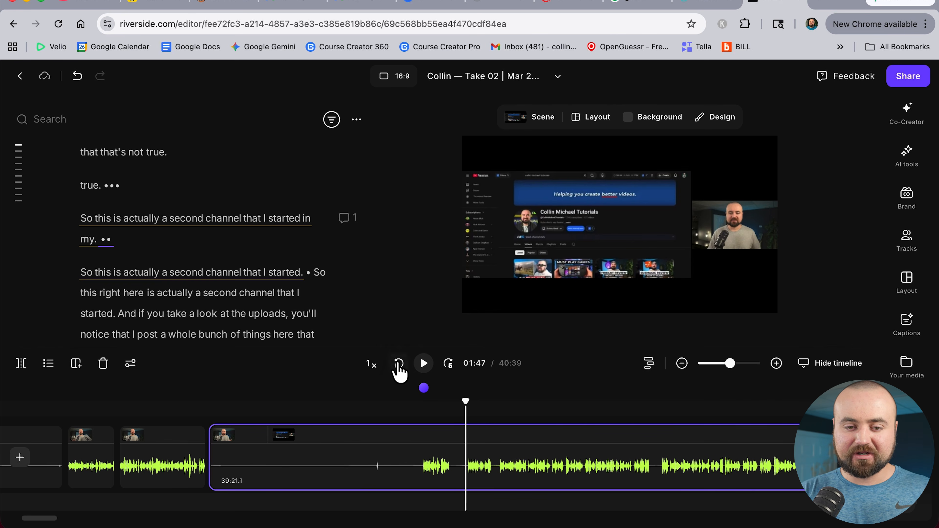
click(78, 77)
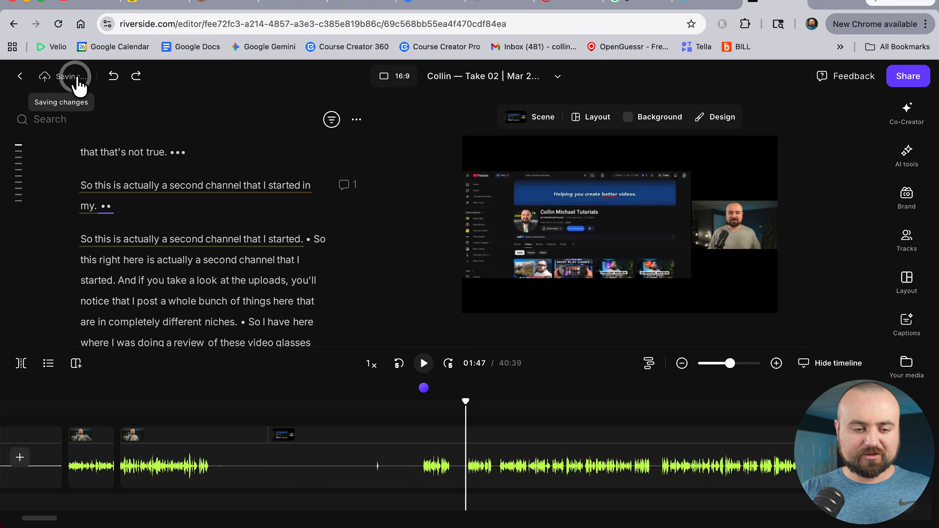
click(111, 77)
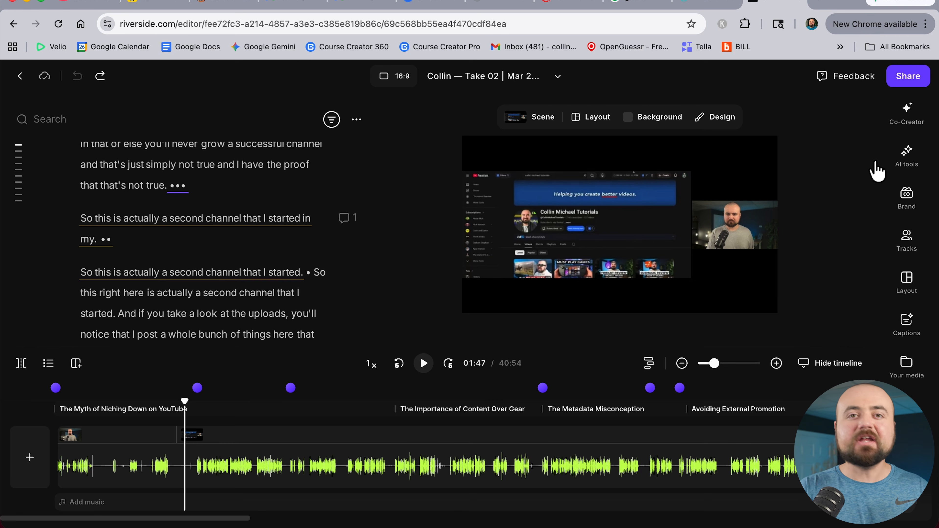
Open the AI tools and apply Remove pauses and Remove filler words to the recording
click(906, 159)
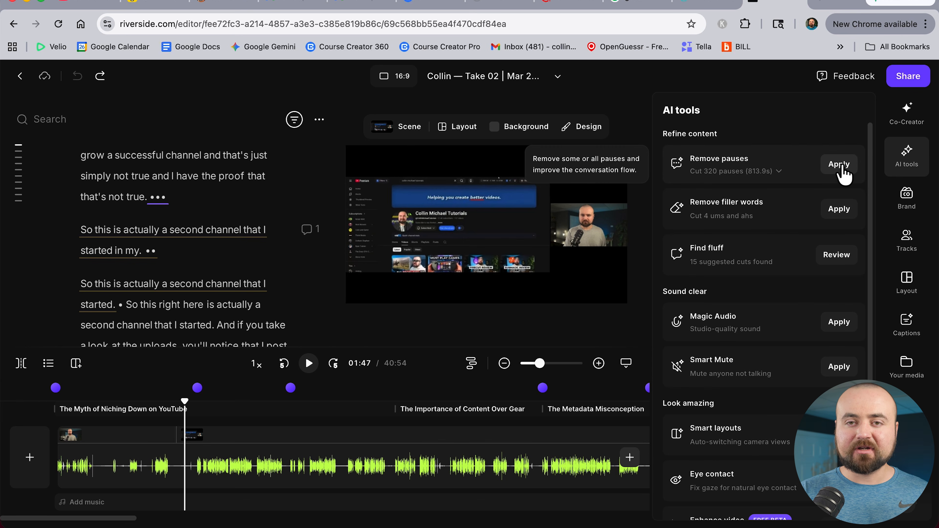
click(839, 165)
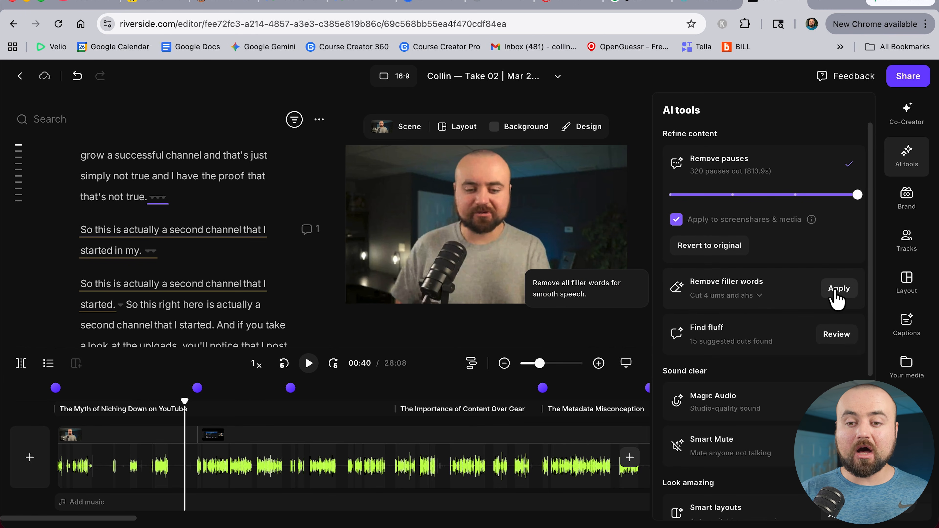
click(837, 290)
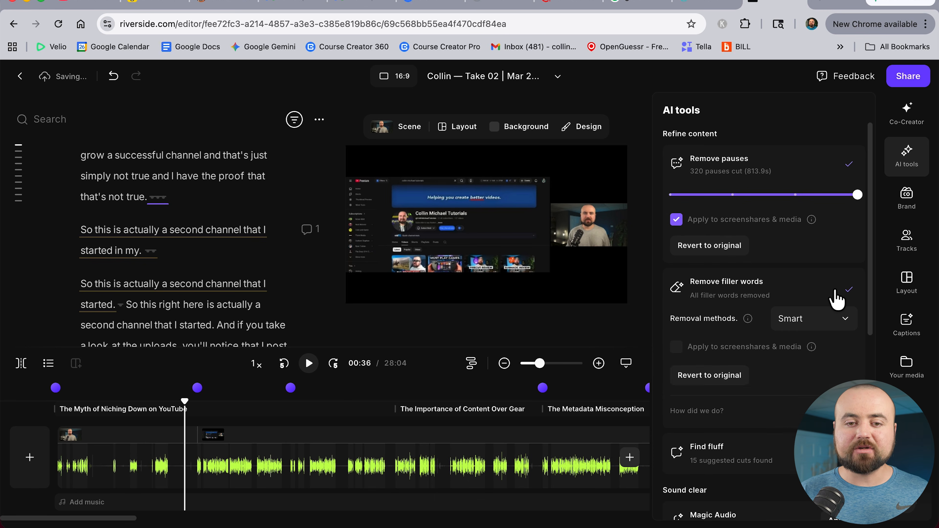
Review the Find fluff suggestions and apply the first cut of the 00:00–00:19 segment
scroll(825, 300, down, 3)
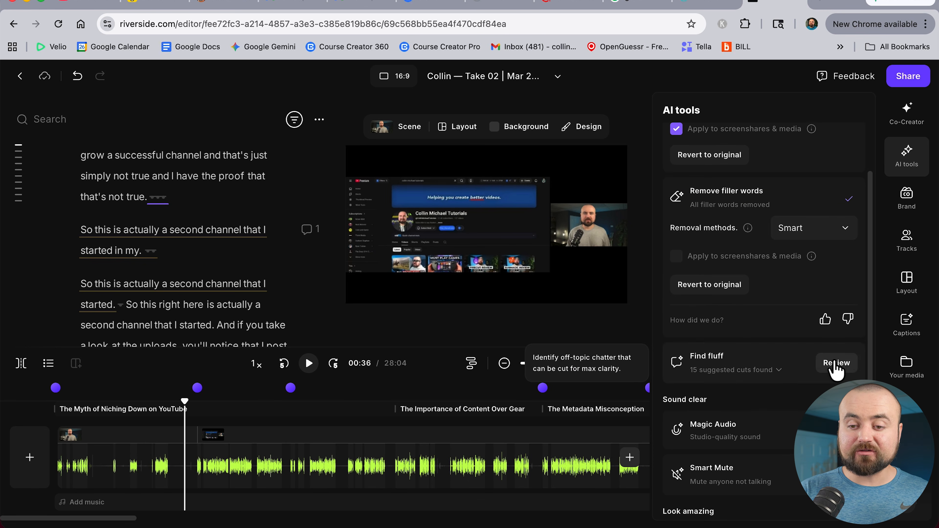
click(836, 364)
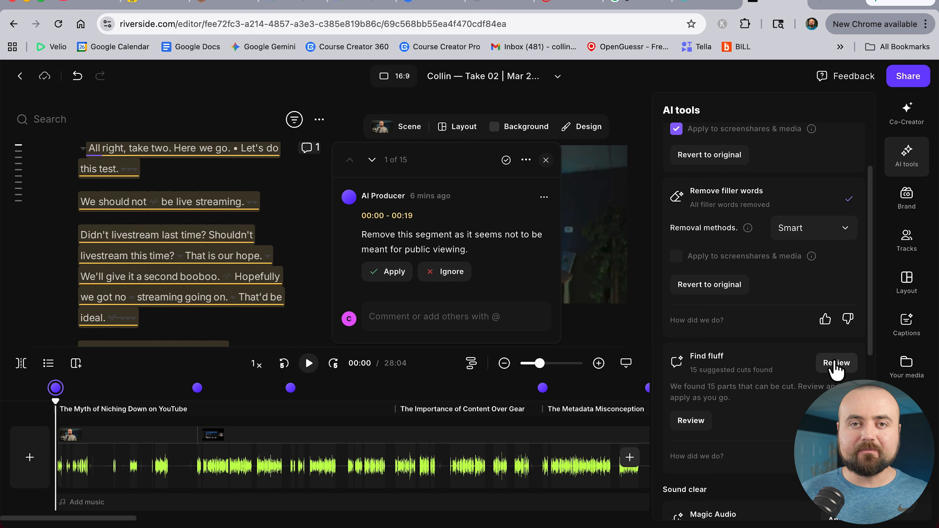
scroll(172, 227, up, 2)
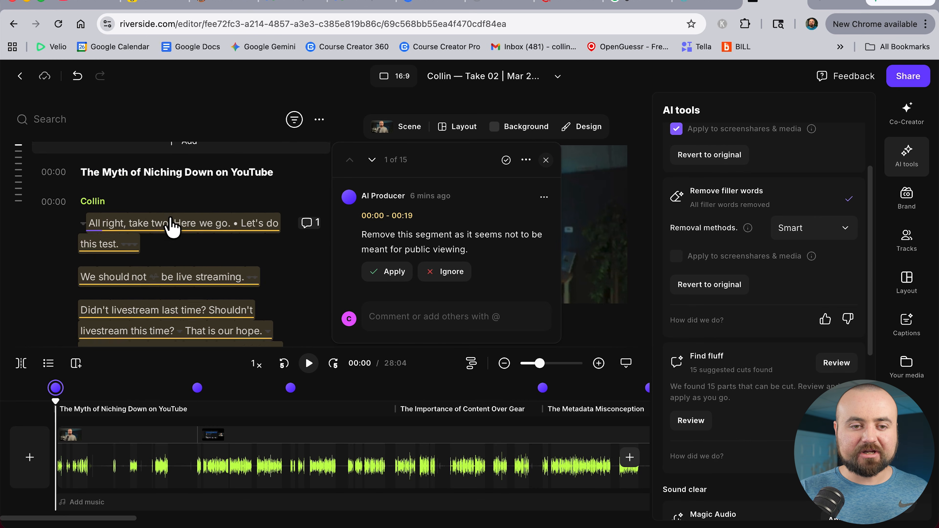
scroll(171, 233, down, 3)
scroll(171, 241, down, 3)
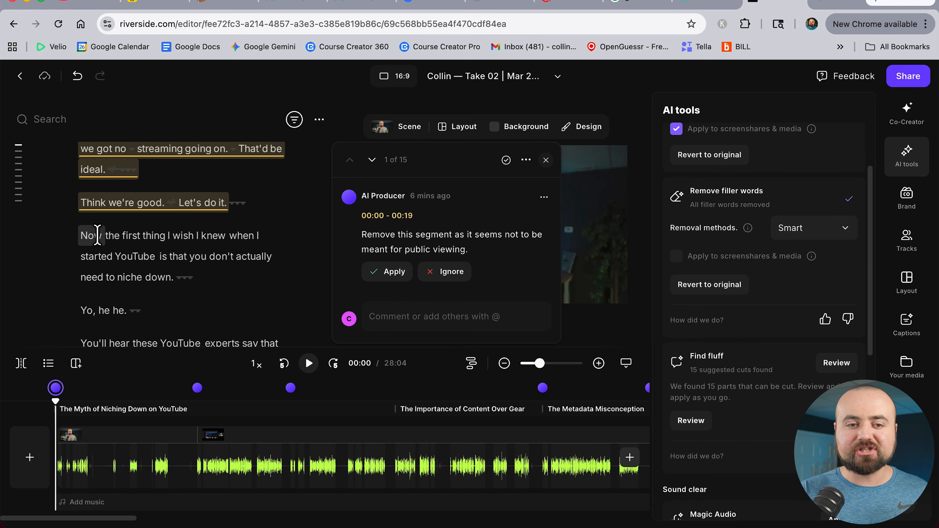
click(383, 273)
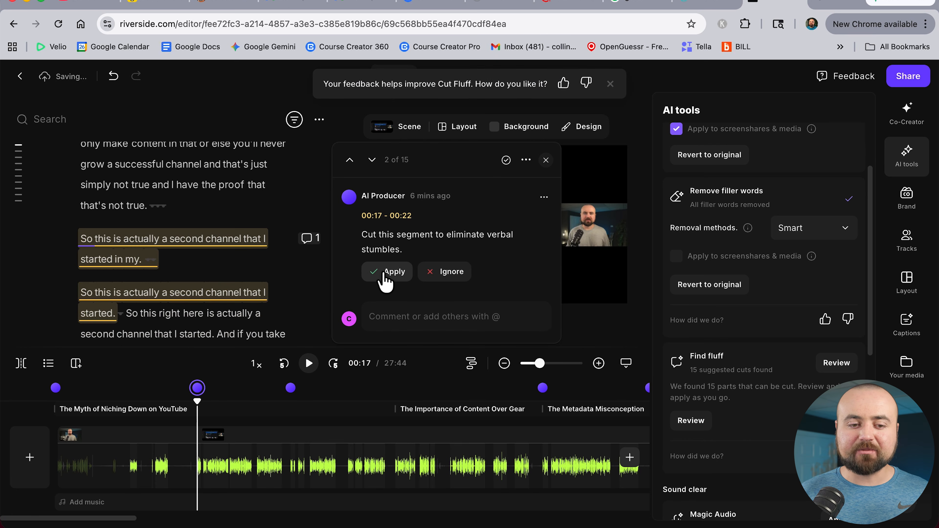
Apply the suggested Find fluff cut of the 00:17–00:22 verbal stumble
scroll(100, 282, down, 2)
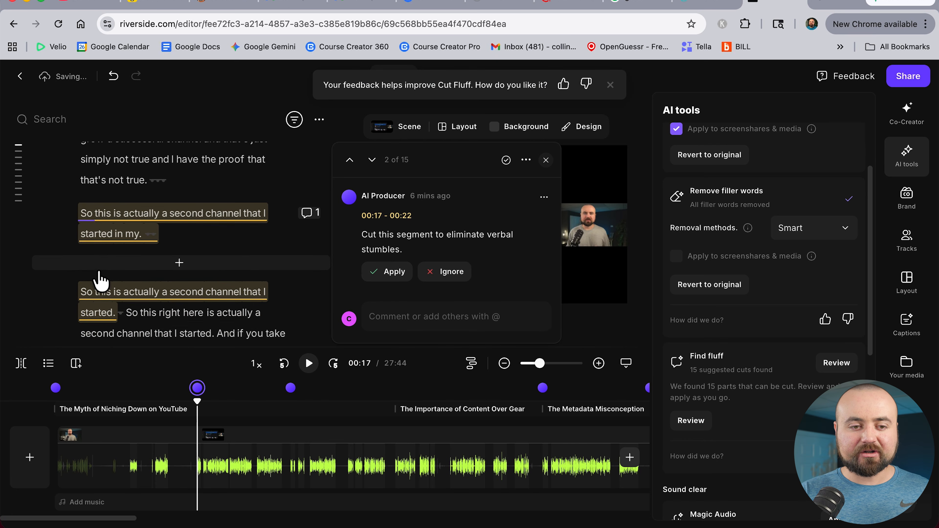
scroll(100, 282, down, 1)
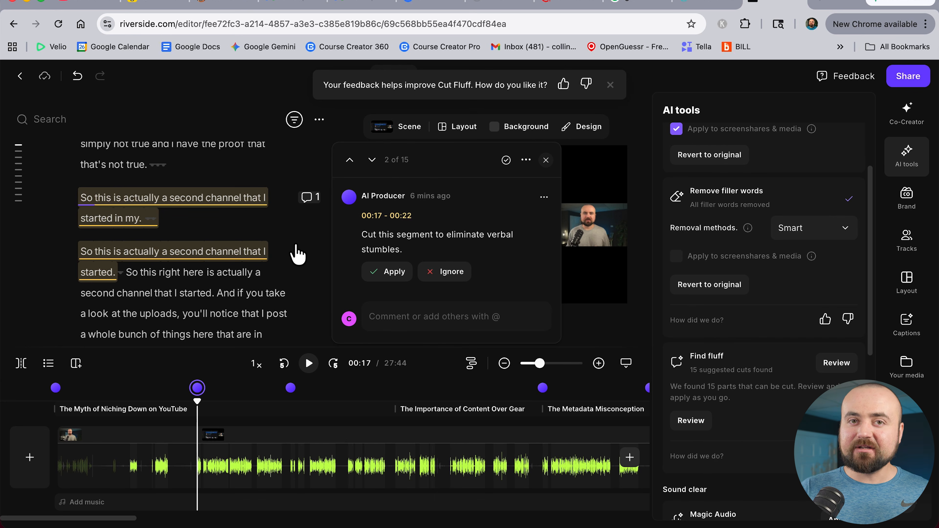
click(384, 270)
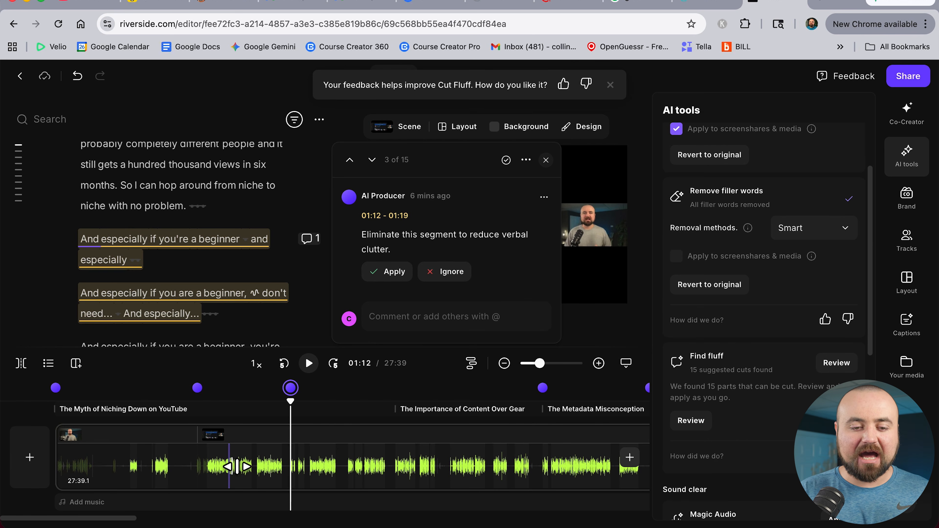
Select the repeated "So this is actually a second channel that I started" take on the timeline and delete it
scroll(195, 489, up, 5)
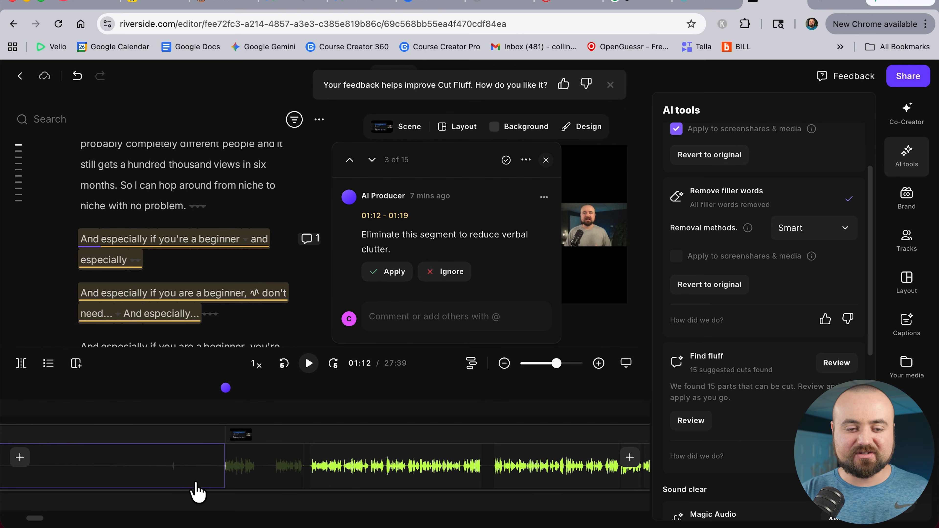
scroll(195, 489, up, 3)
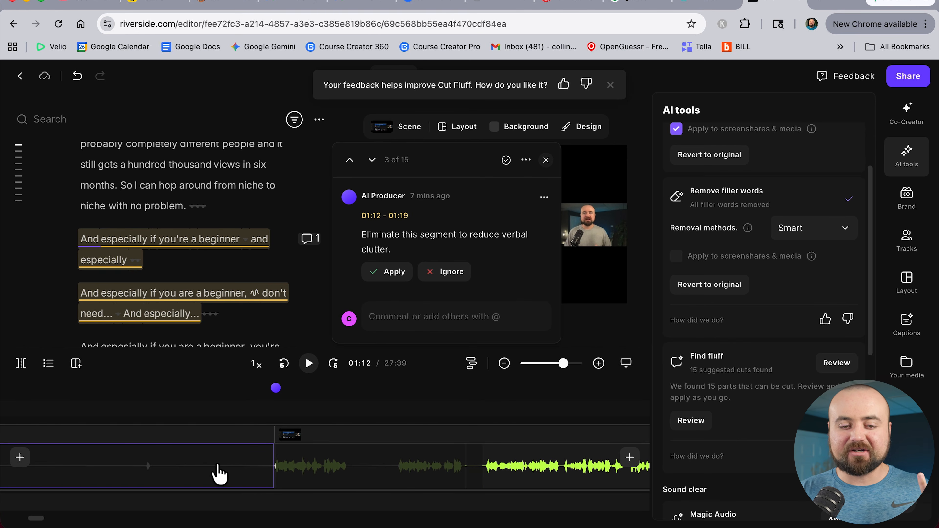
drag(237, 476, 475, 468)
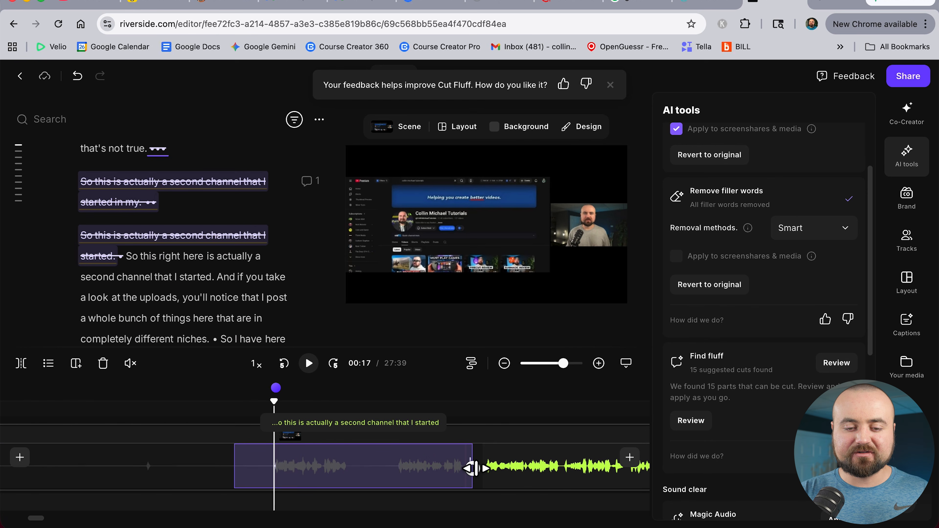
key(BackSpace)
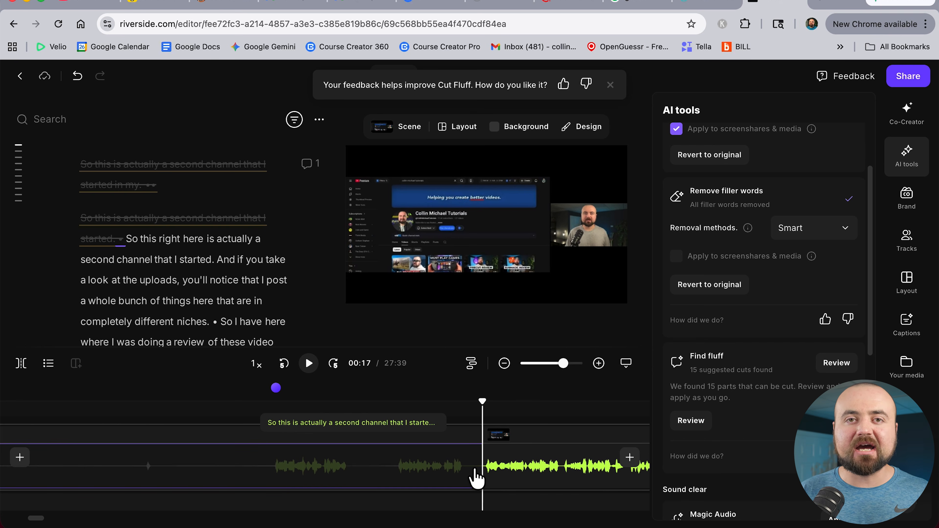
Play back the edited opening of the recording to review the cuts
scroll(477, 477, down, 2)
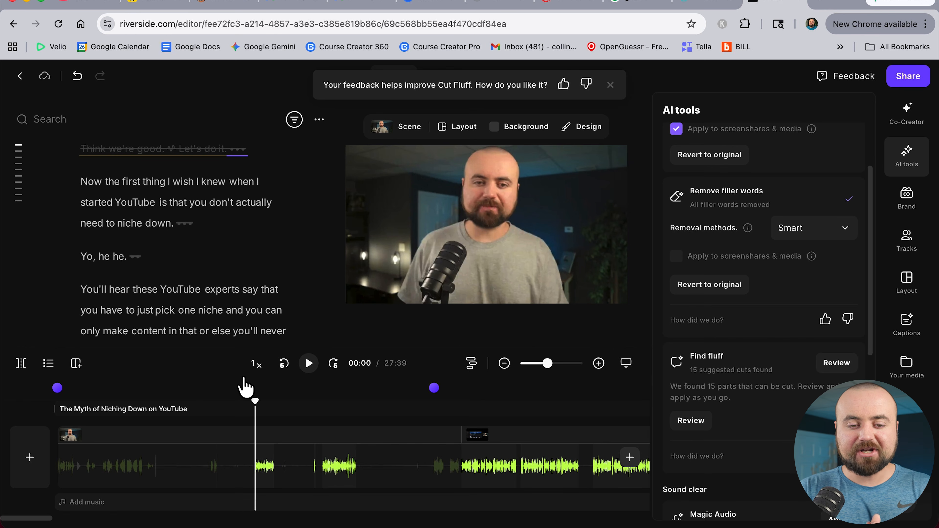
click(308, 363)
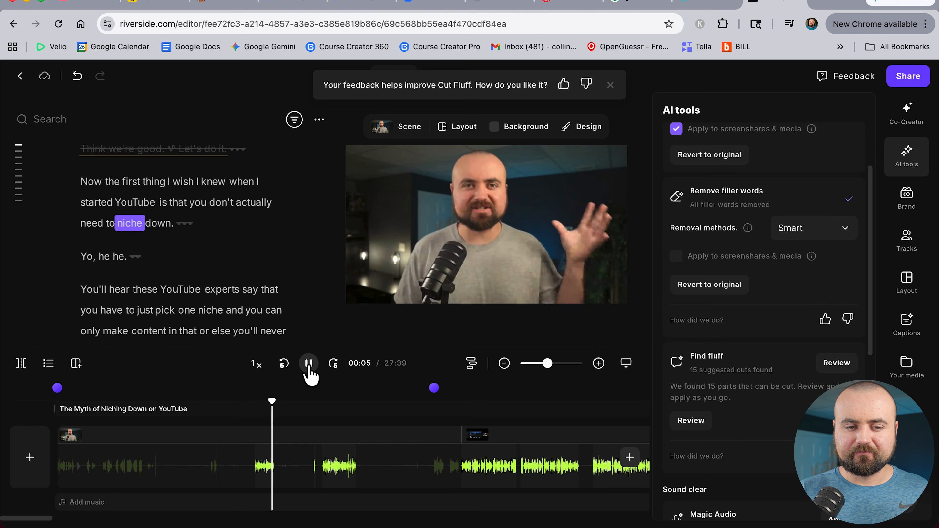
click(309, 368)
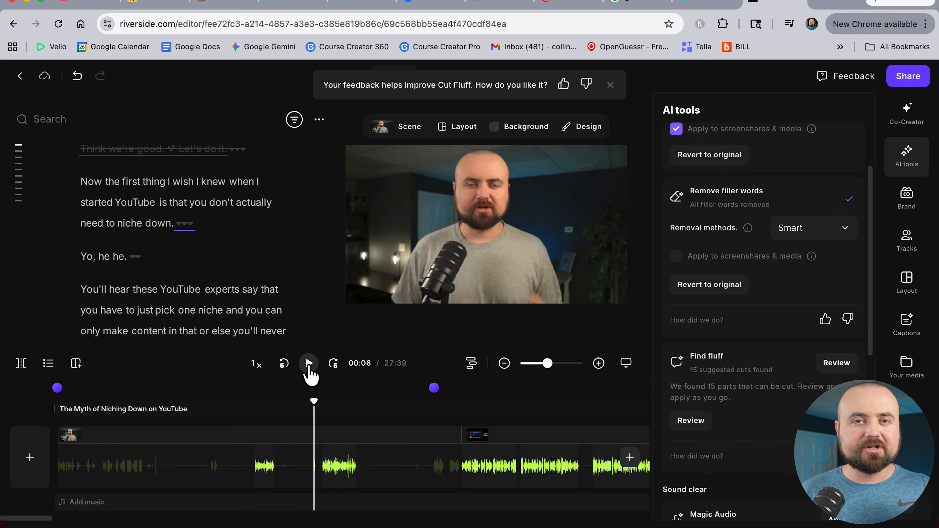
click(261, 464)
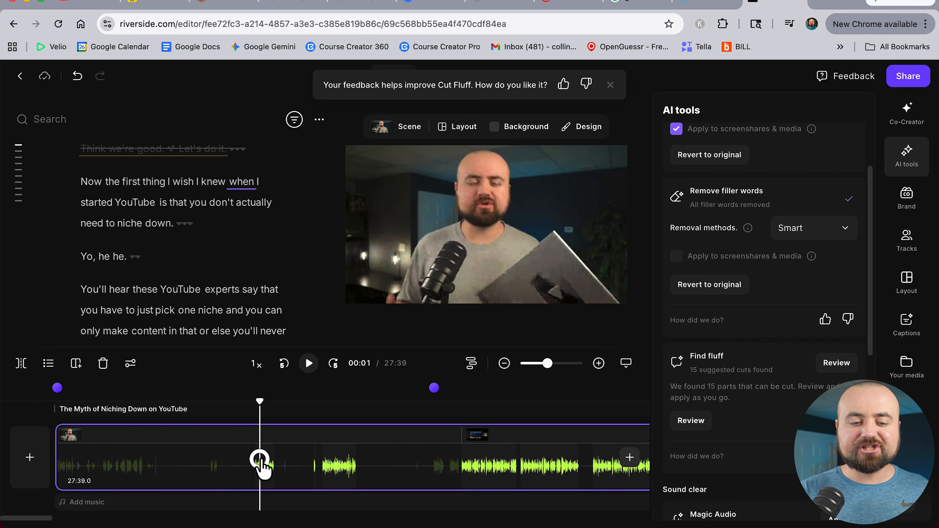
Generate captions for the video and apply the first brand caption preset
click(263, 462)
click(260, 461)
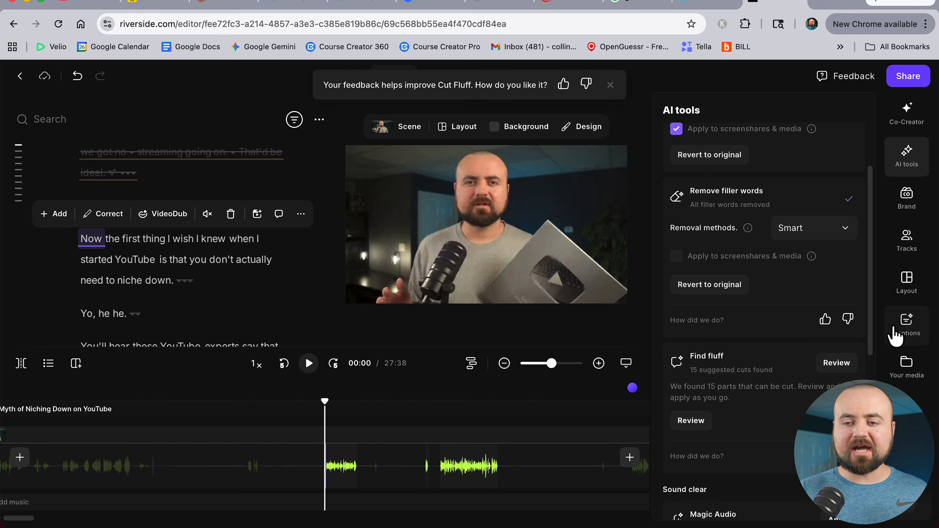
click(896, 336)
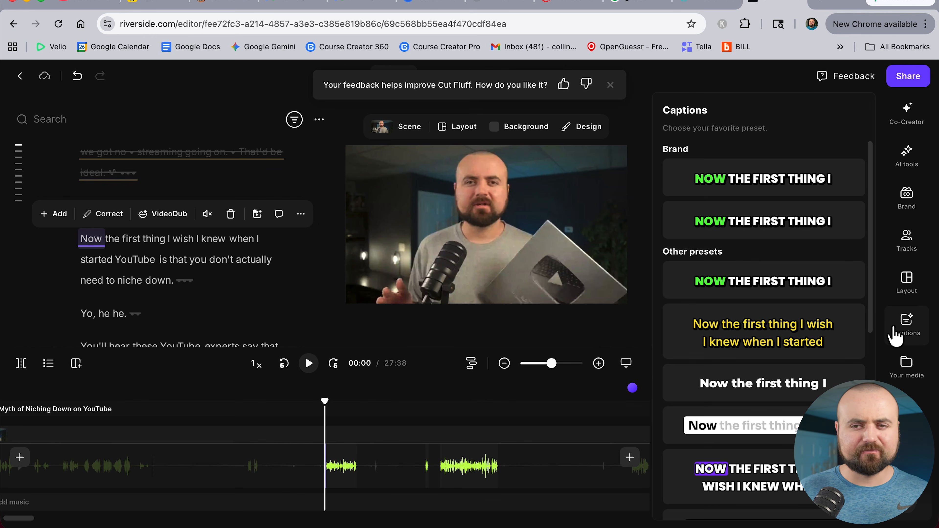
click(754, 287)
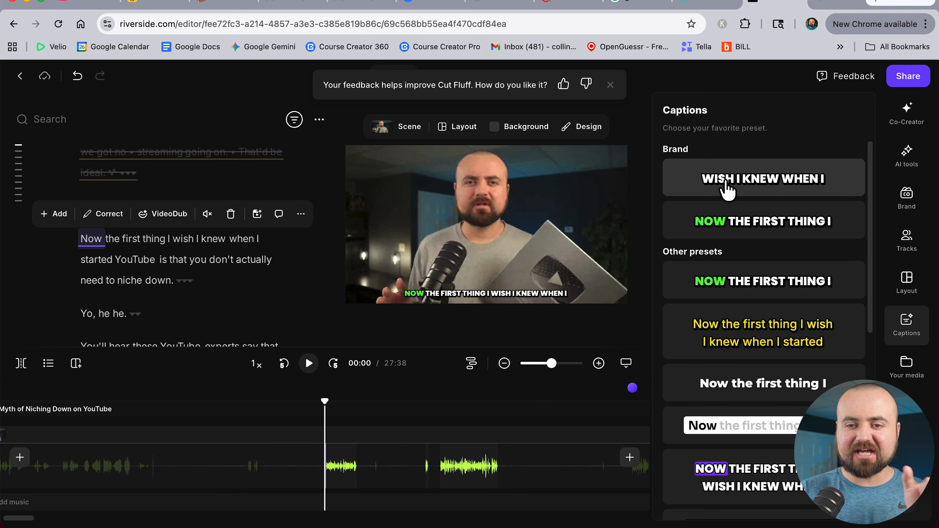
click(727, 189)
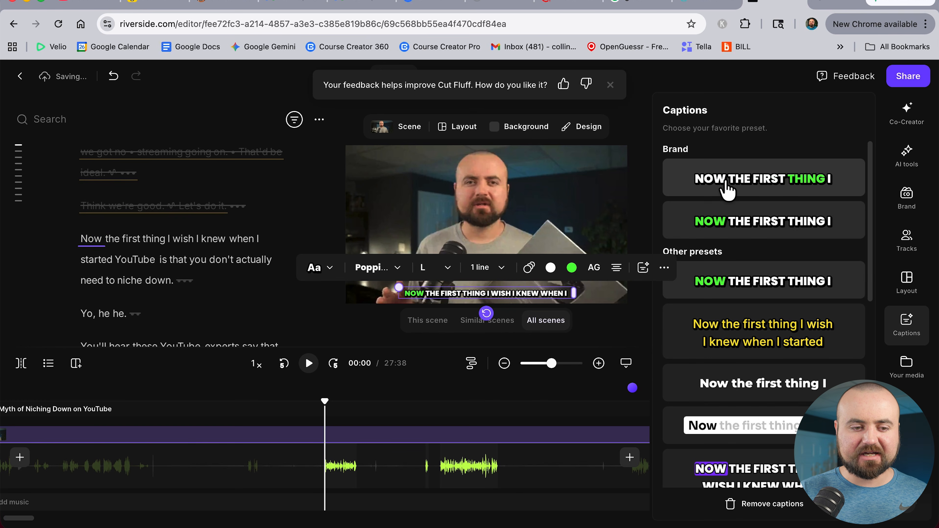
Add a Title text element at the playhead reading "YOU DON'T NEED TO NICHE DOWN"
click(908, 330)
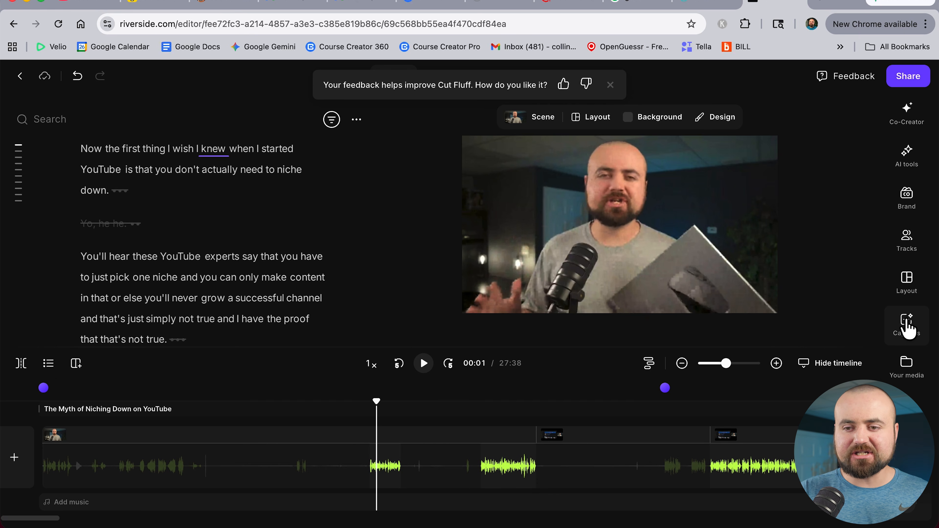
scroll(903, 330, down, 2)
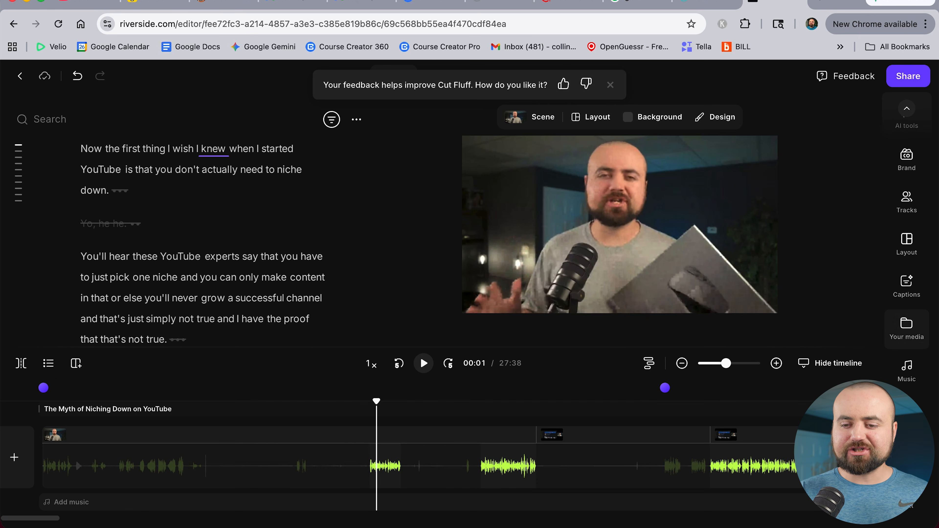
click(900, 496)
click(709, 178)
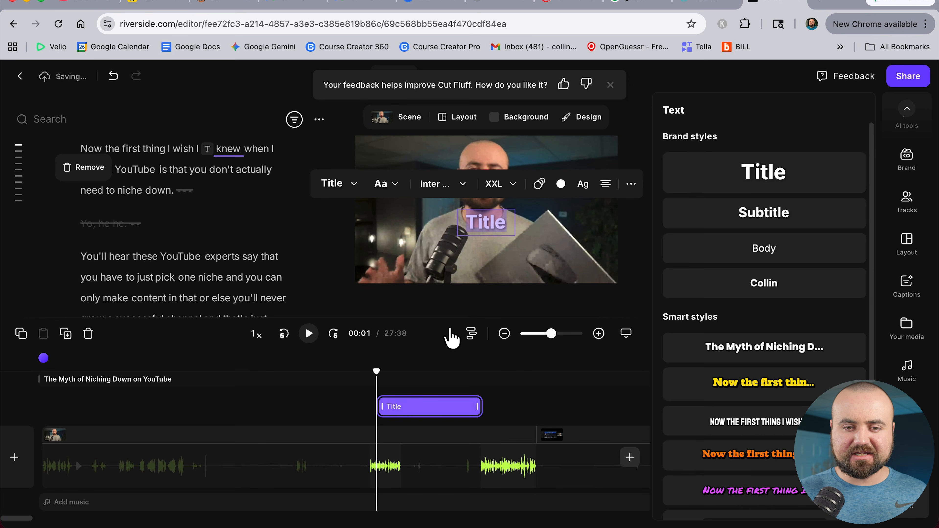
Set the title's size to M and move it to the lower part of the frame
click(499, 184)
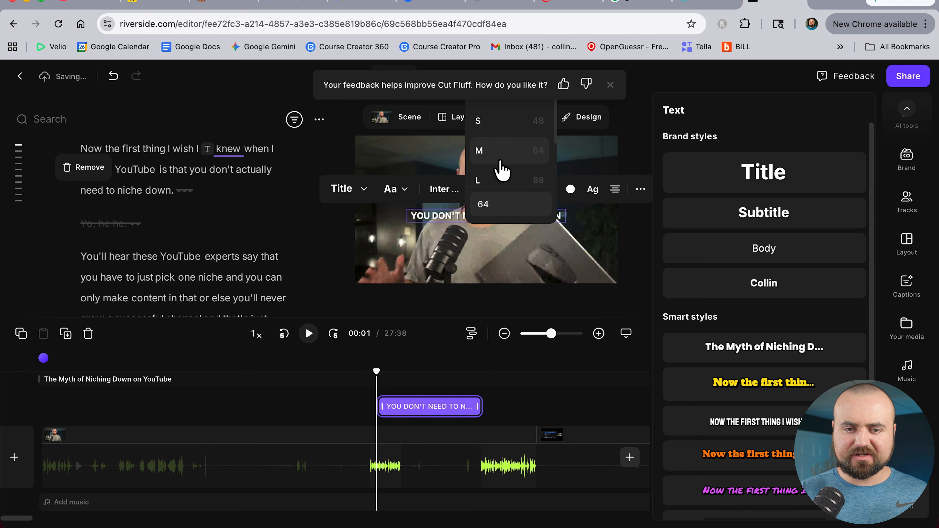
click(498, 155)
drag(480, 214, 476, 267)
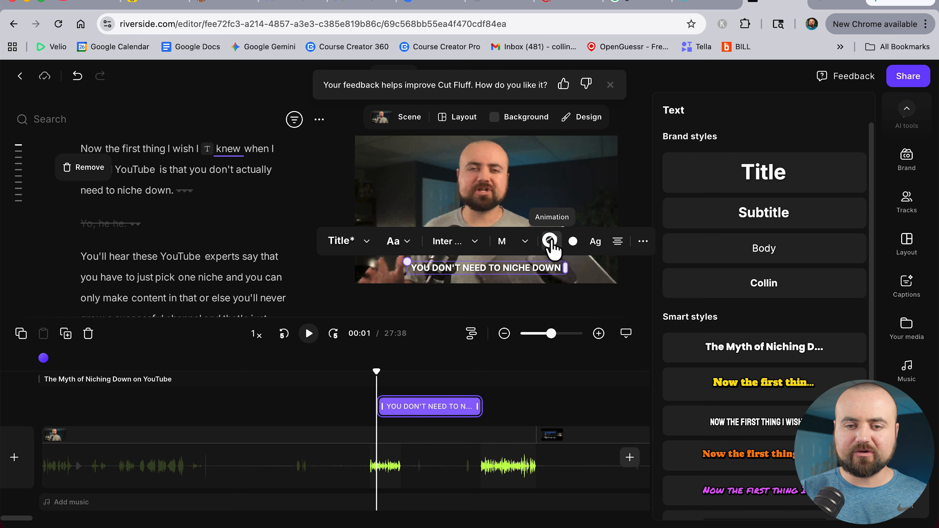
Give the title a Slide top in-animation of 1.10 s and a downward slide out-animation
click(551, 243)
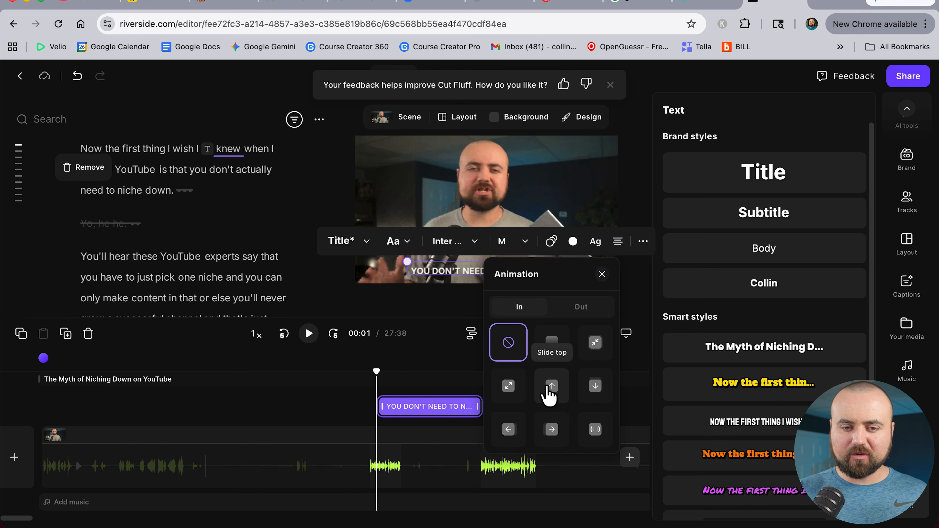
click(547, 387)
drag(509, 481, 513, 481)
click(584, 308)
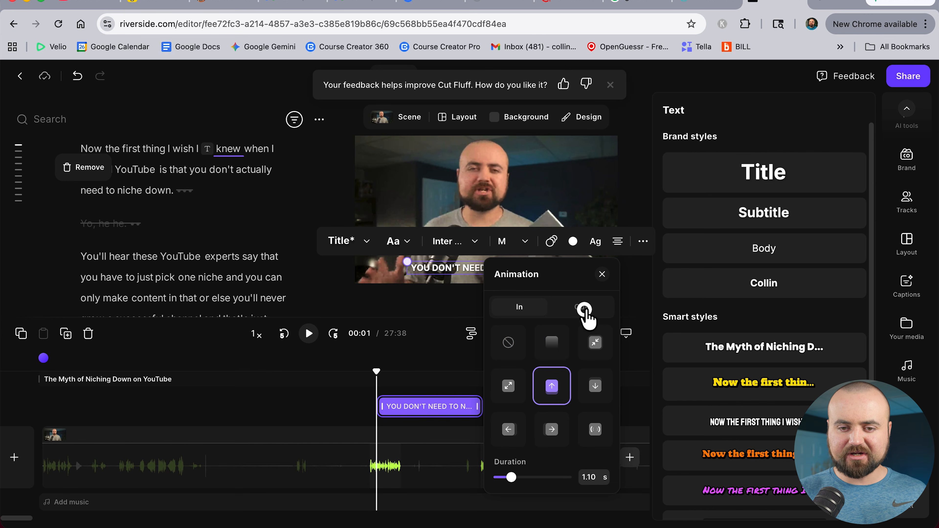
click(594, 386)
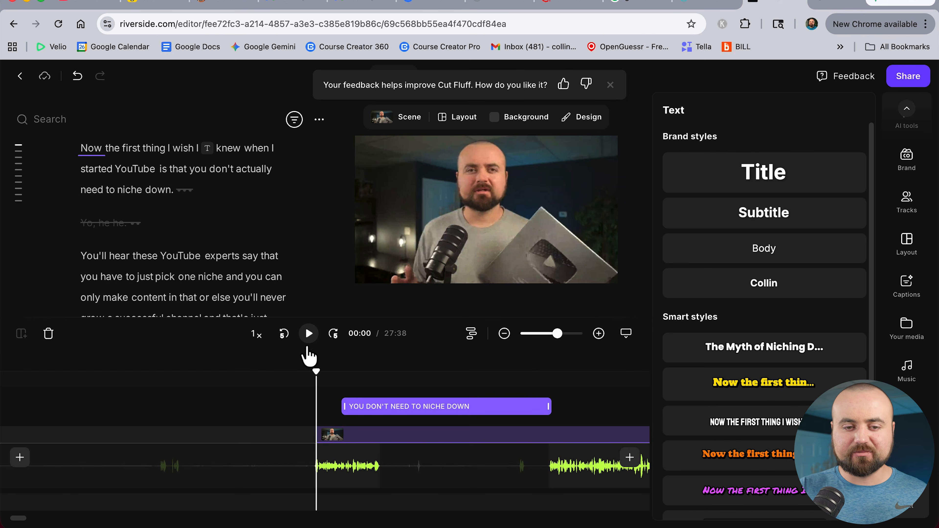
Play back and scrub the timeline to review the title around the opening
click(308, 334)
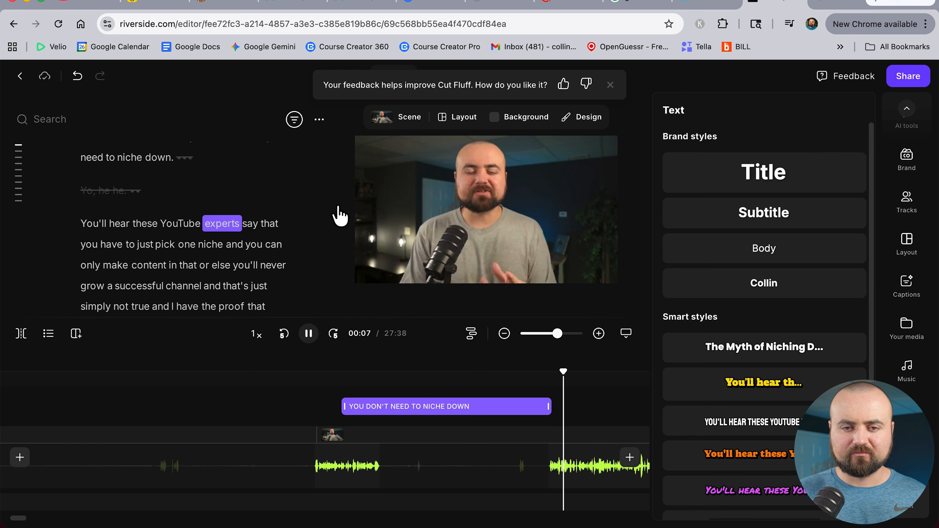
click(309, 336)
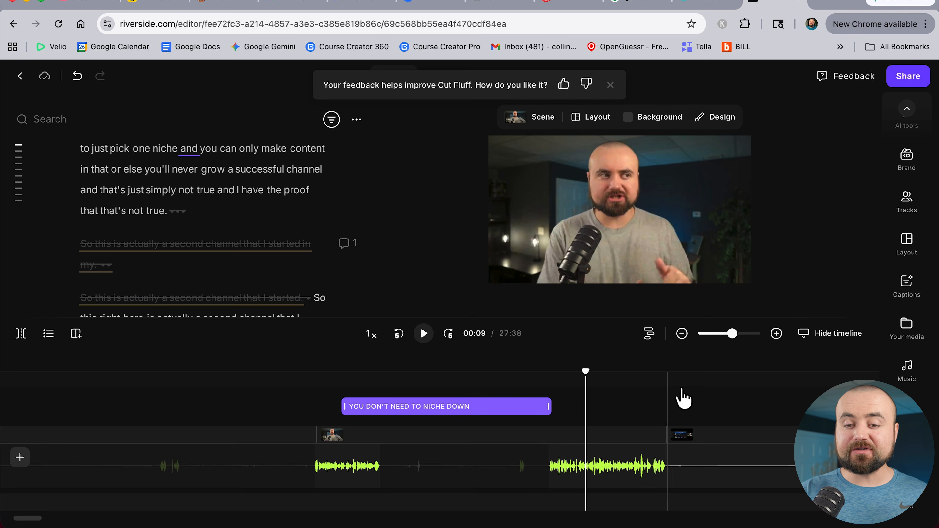
click(690, 380)
click(702, 379)
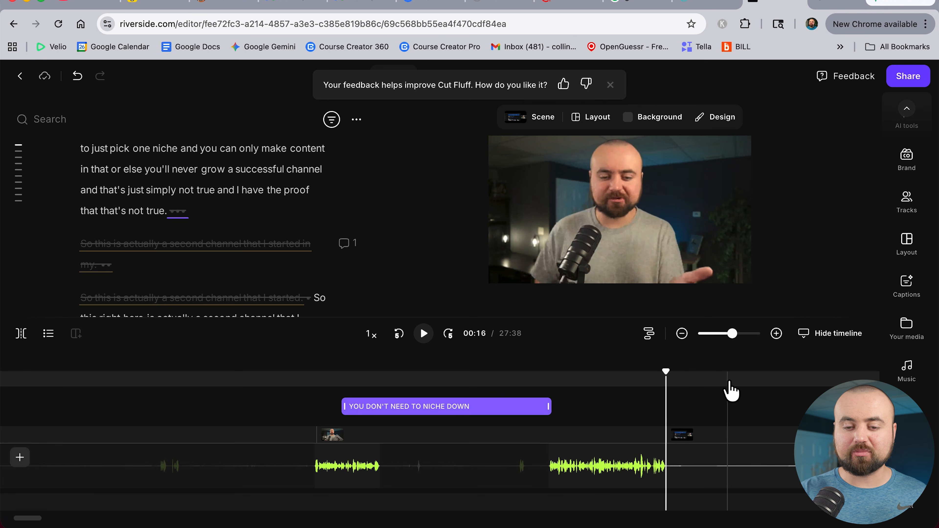
scroll(729, 390, down, 5)
click(519, 381)
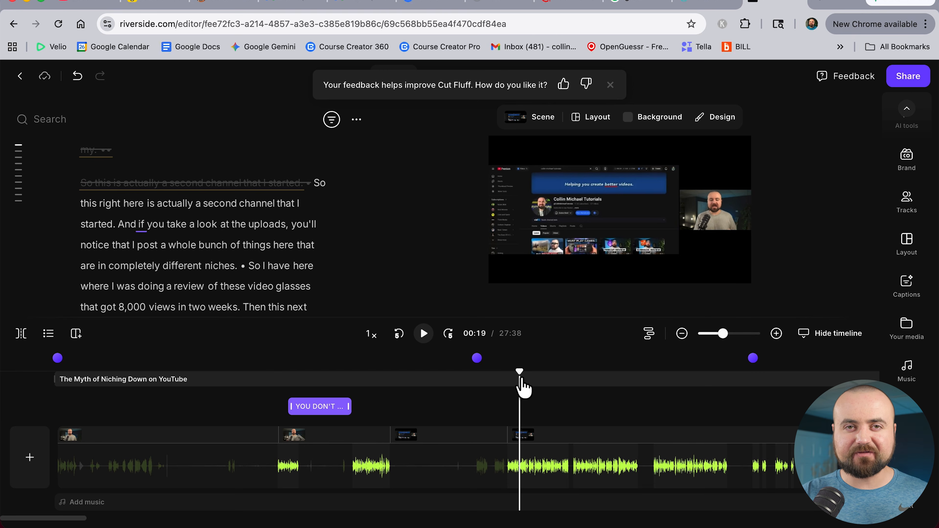
click(367, 383)
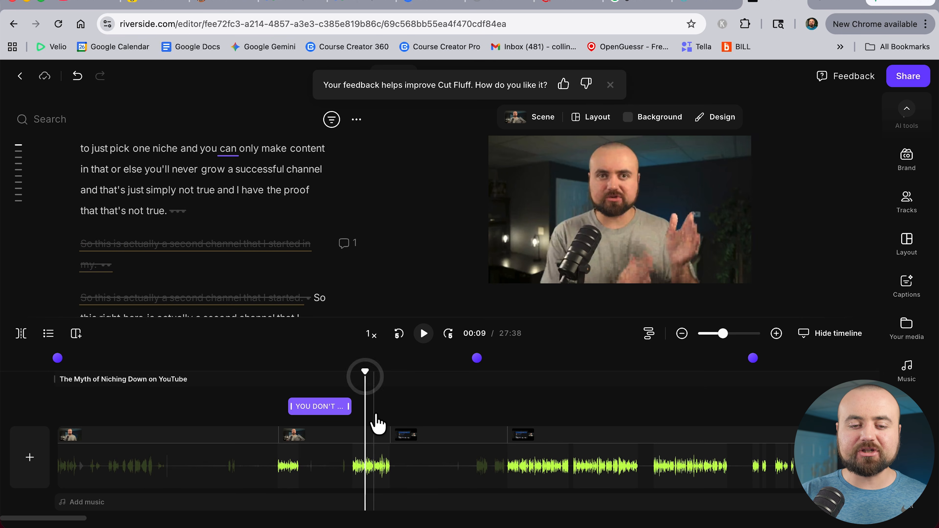
scroll(378, 421, up, 2)
scroll(378, 422, up, 3)
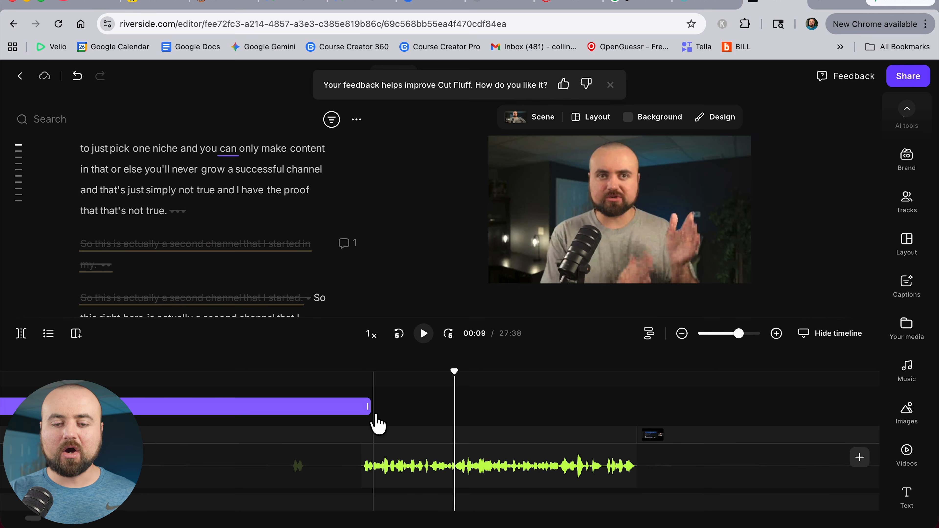
Search the stock videos for phone video and insert the clip of a man filming with a red phone
click(907, 455)
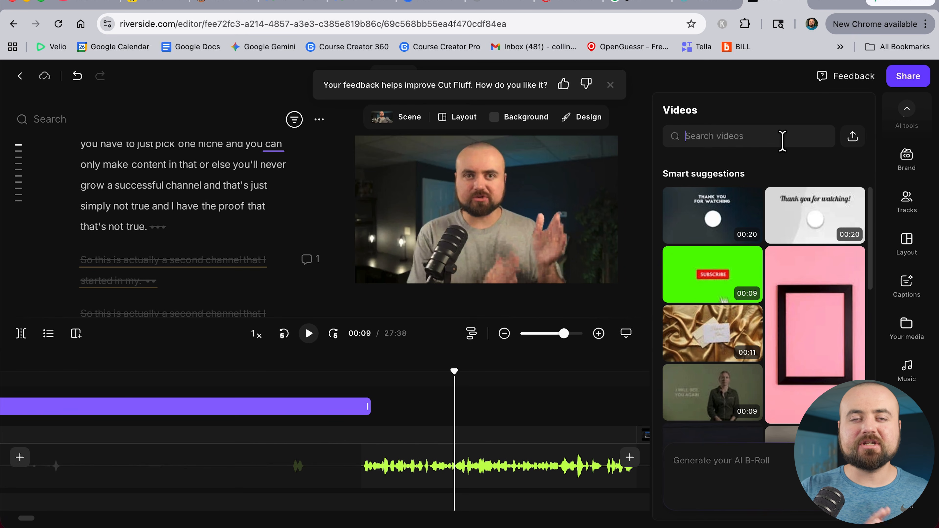
click(783, 137)
text(influencer)
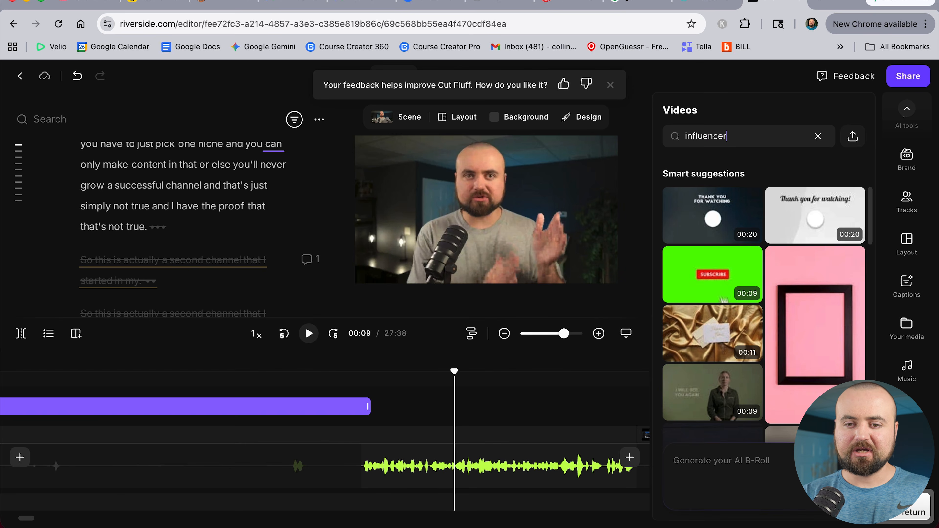
scroll(757, 294, down, 5)
scroll(756, 302, down, 10)
scroll(757, 301, down, 10)
scroll(756, 302, down, 10)
scroll(757, 301, down, 10)
scroll(756, 302, down, 5)
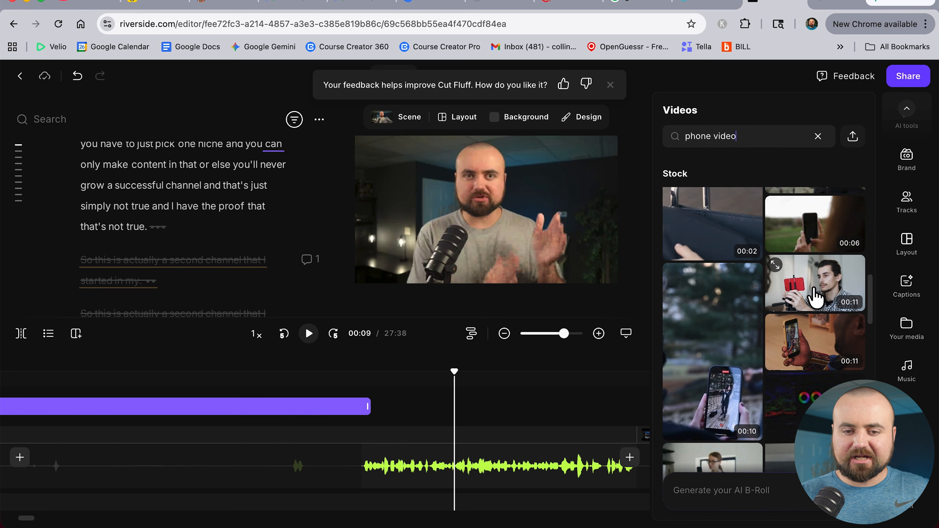
click(815, 293)
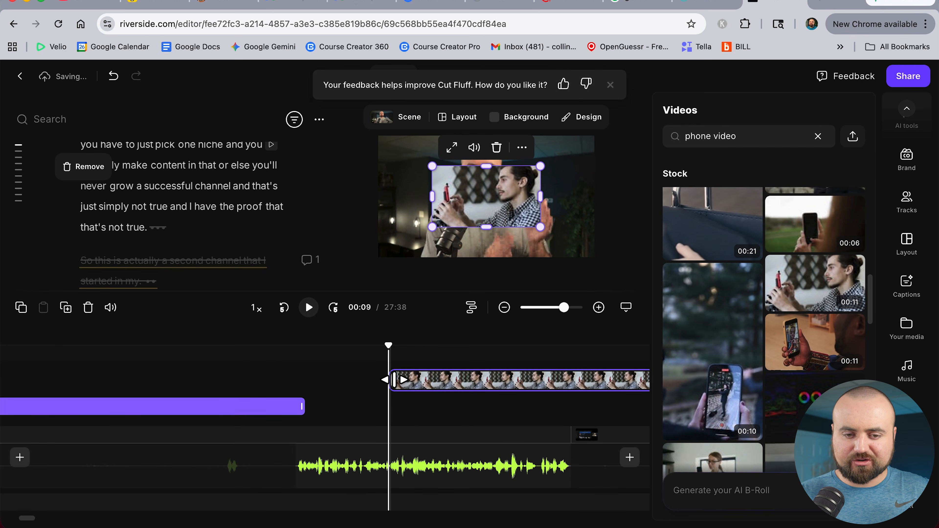
Move the phone B-roll clip later on the timeline and enlarge it across the video frame
drag(394, 380, 434, 381)
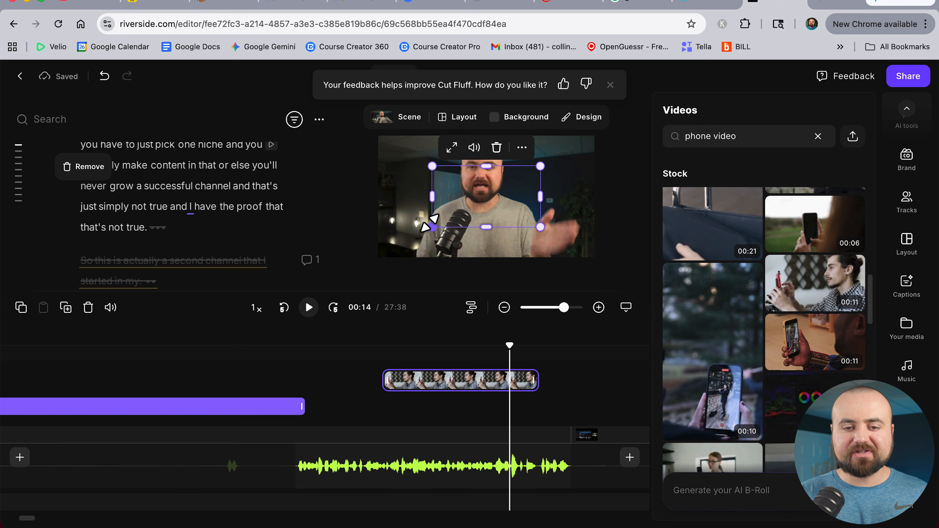
click(422, 357)
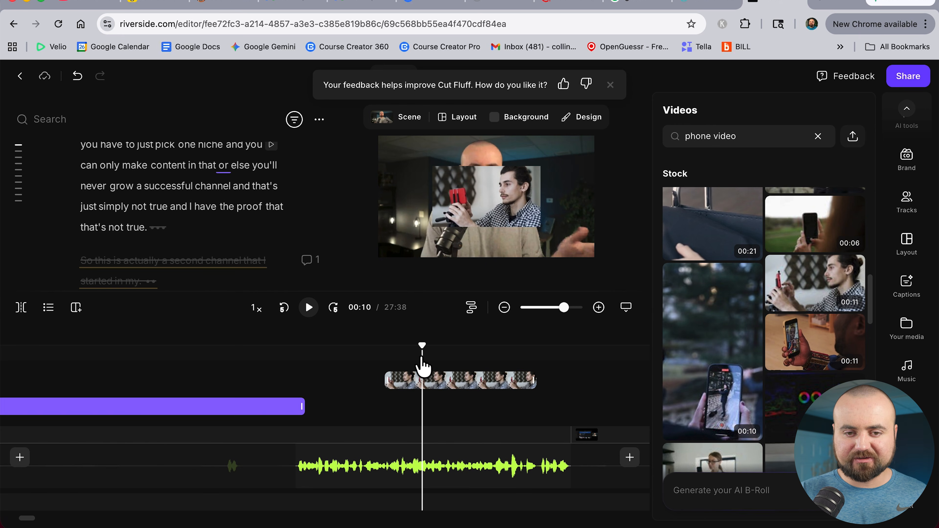
click(421, 382)
drag(430, 227, 379, 257)
click(572, 157)
click(309, 307)
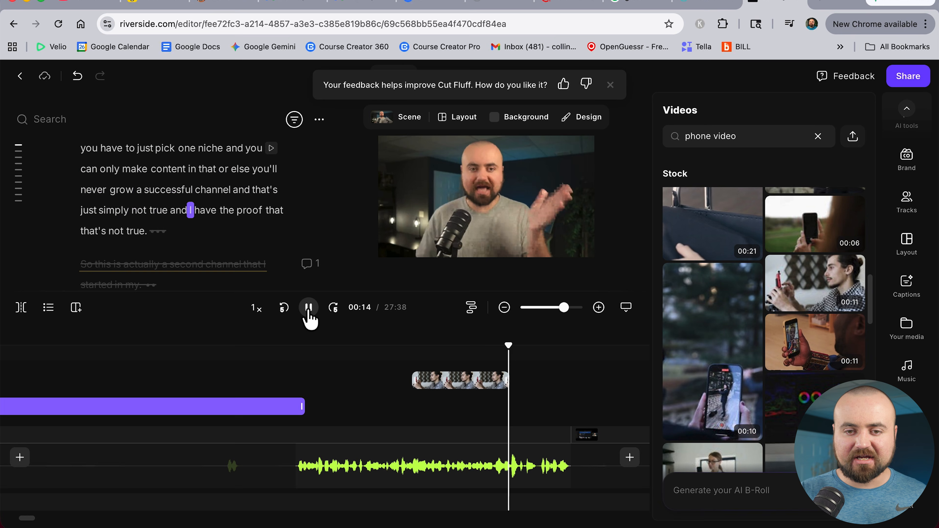
click(309, 314)
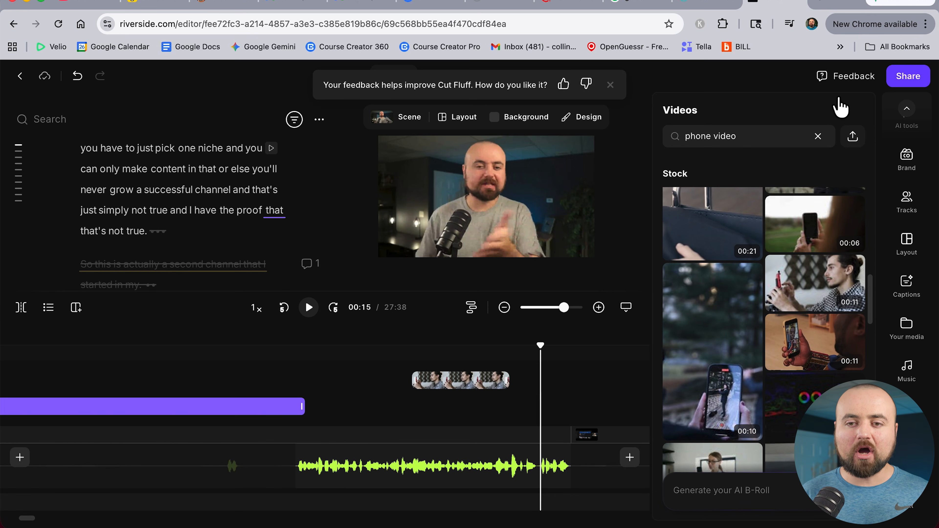
Search the stock videos for computer footage and browse the results
click(818, 137)
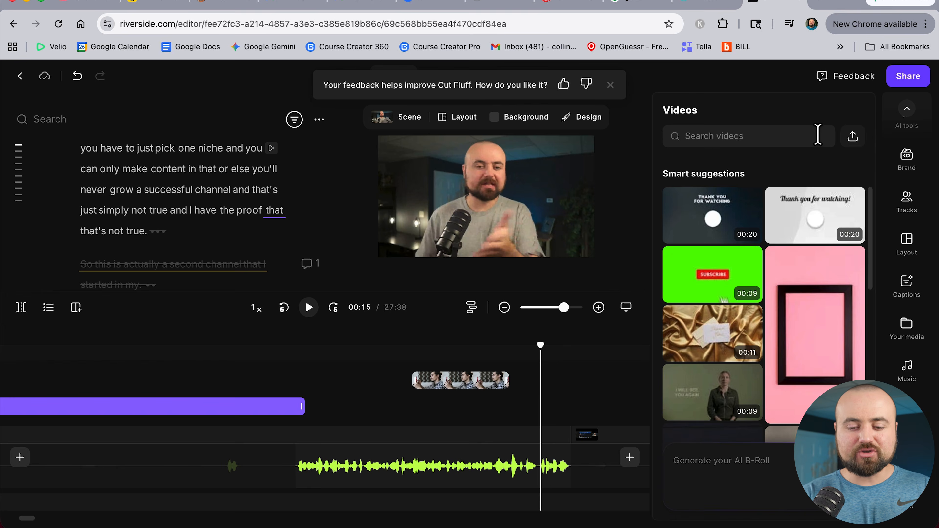
text(computer)
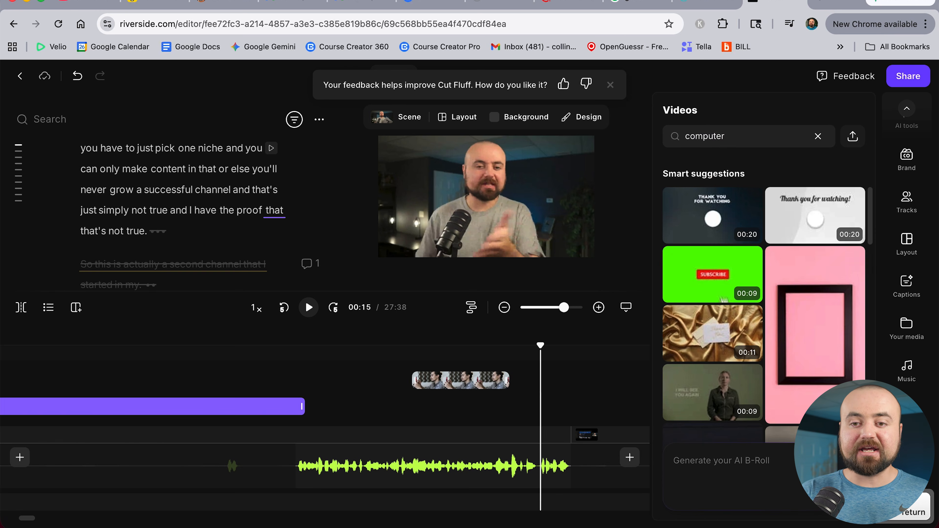
key(Return)
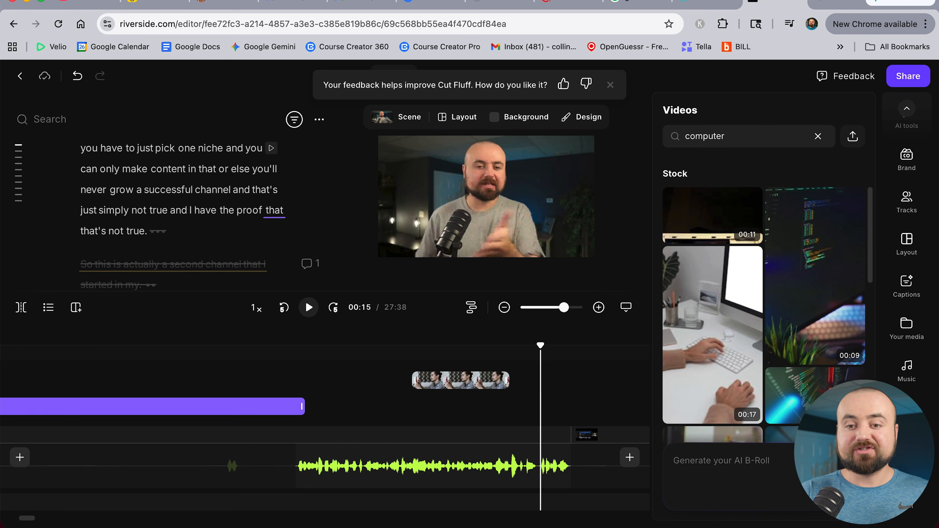
scroll(766, 313, down, 6)
scroll(768, 322, down, 3)
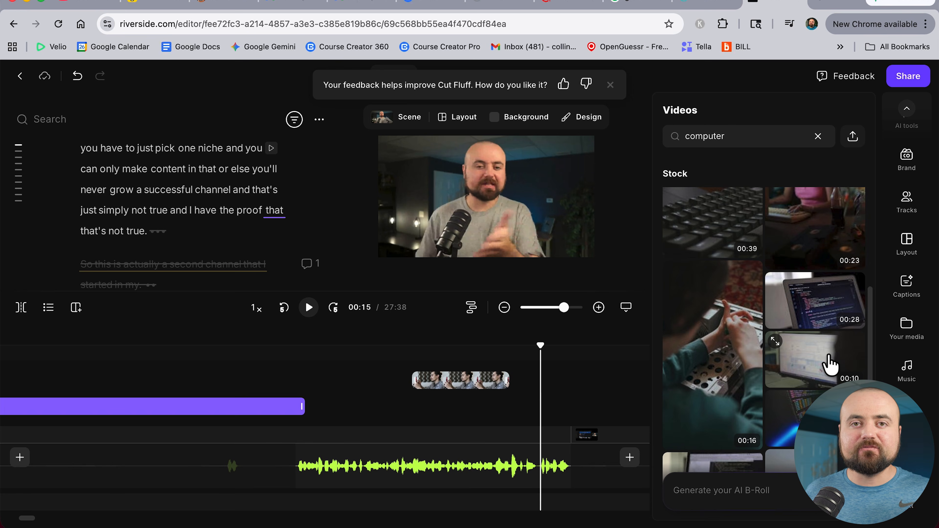
Search the stock videos for for sale and browse the results, then clear the search
click(818, 136)
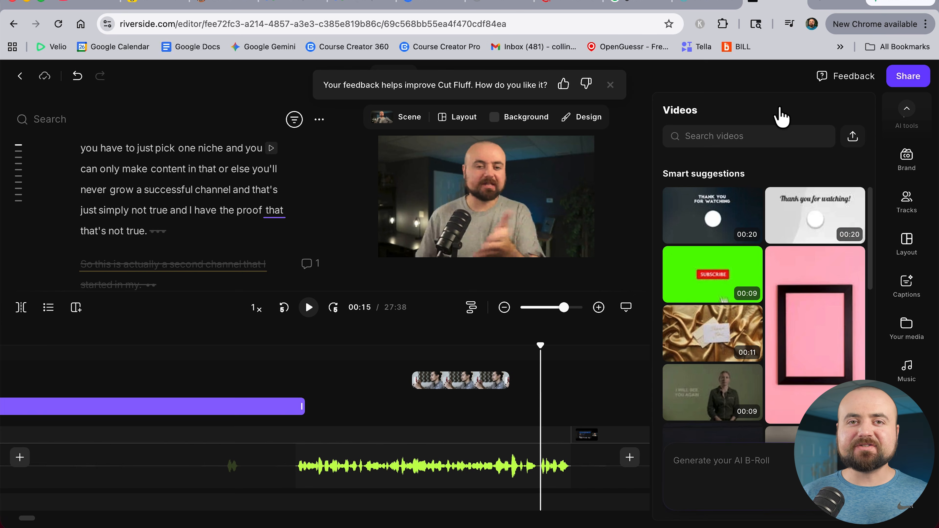
click(742, 137)
text(for sale)
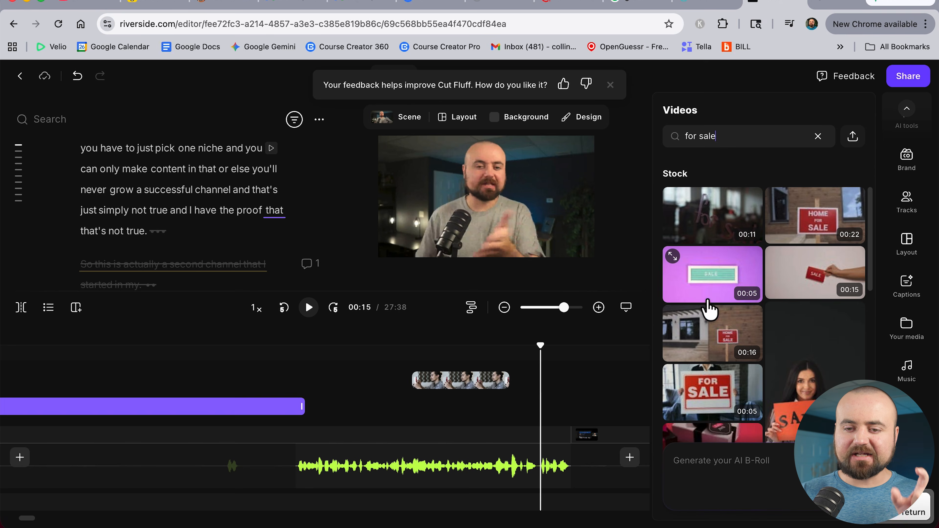
scroll(692, 372, down, 5)
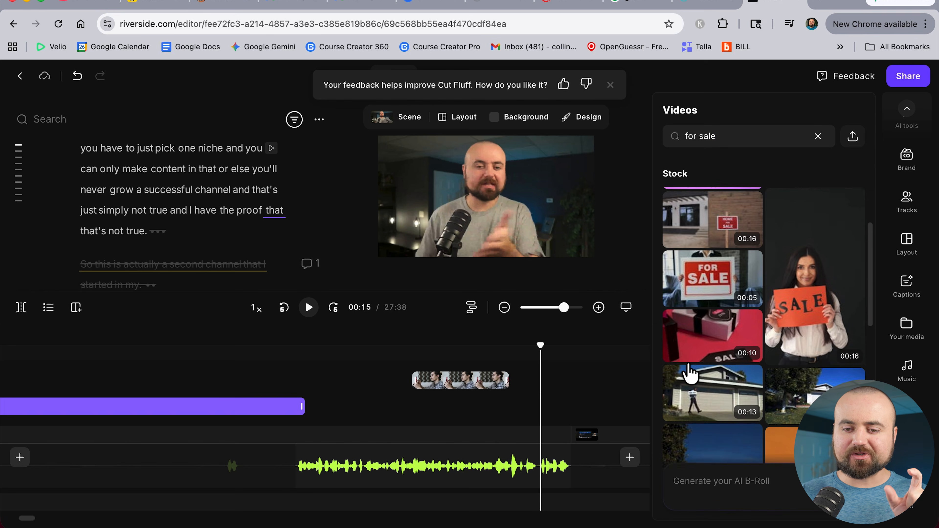
scroll(686, 371, down, 1)
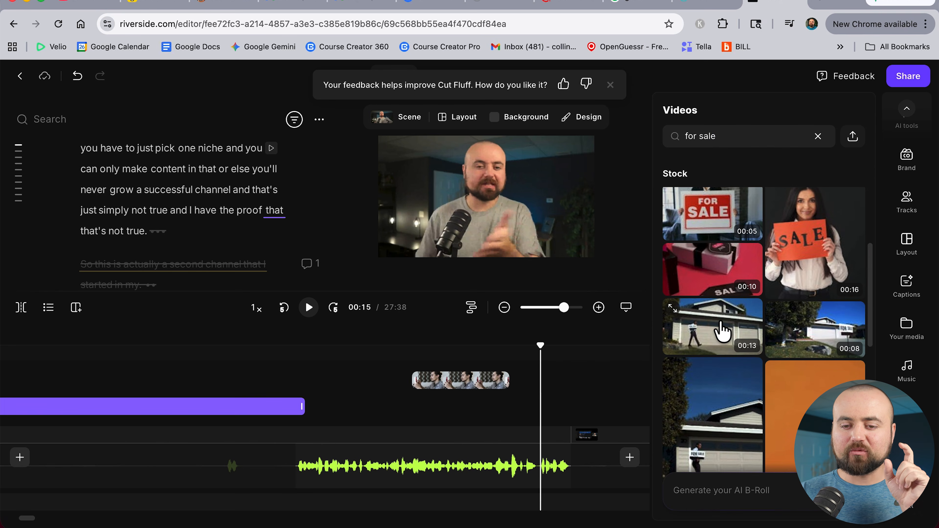
scroll(723, 331, down, 5)
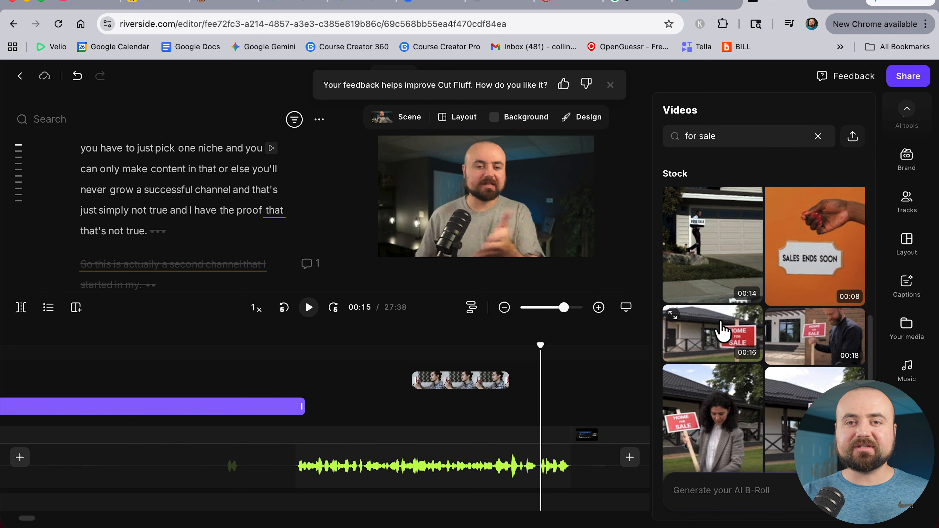
scroll(723, 330, down, 3)
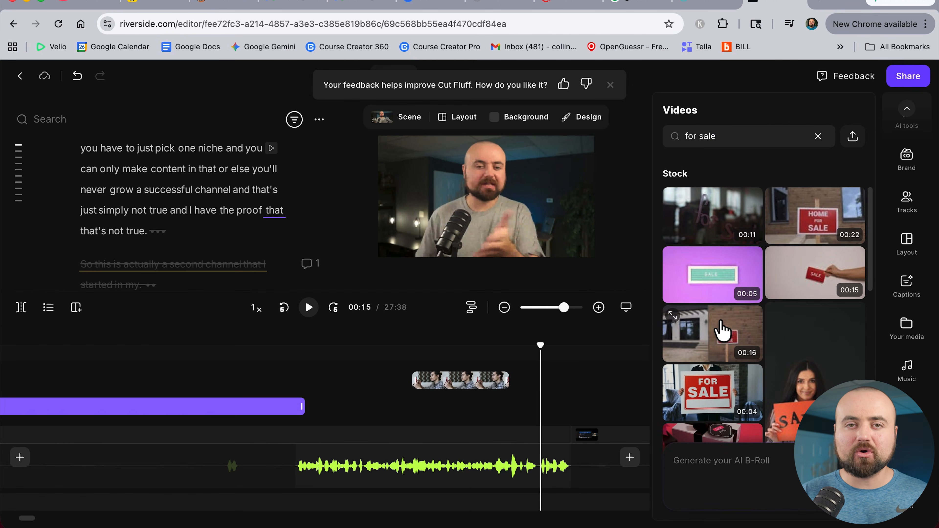
click(818, 136)
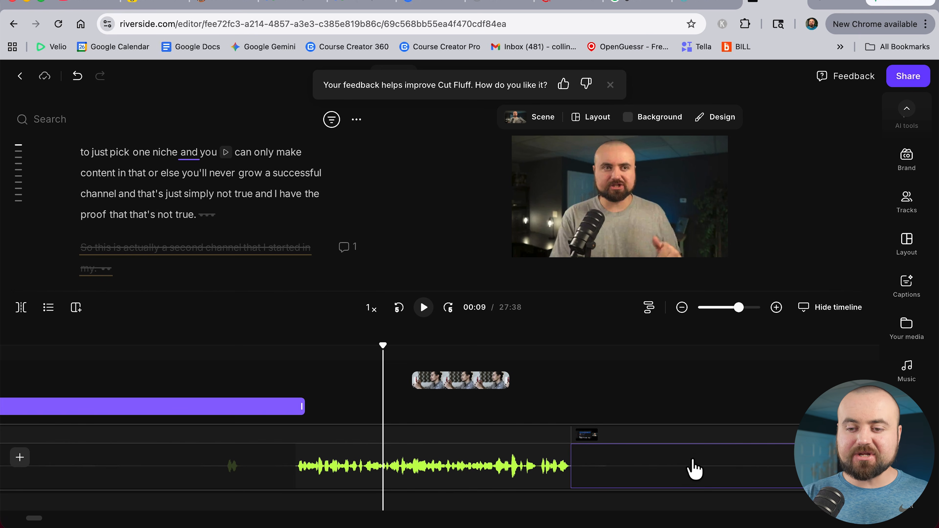
Add a Title text element and replace its text with a thumbs-up emoji
click(907, 420)
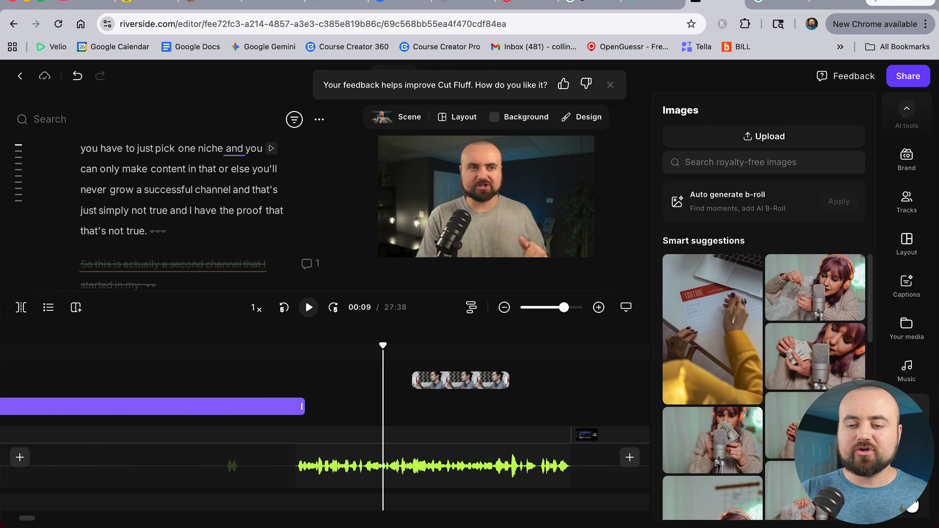
click(909, 495)
click(725, 170)
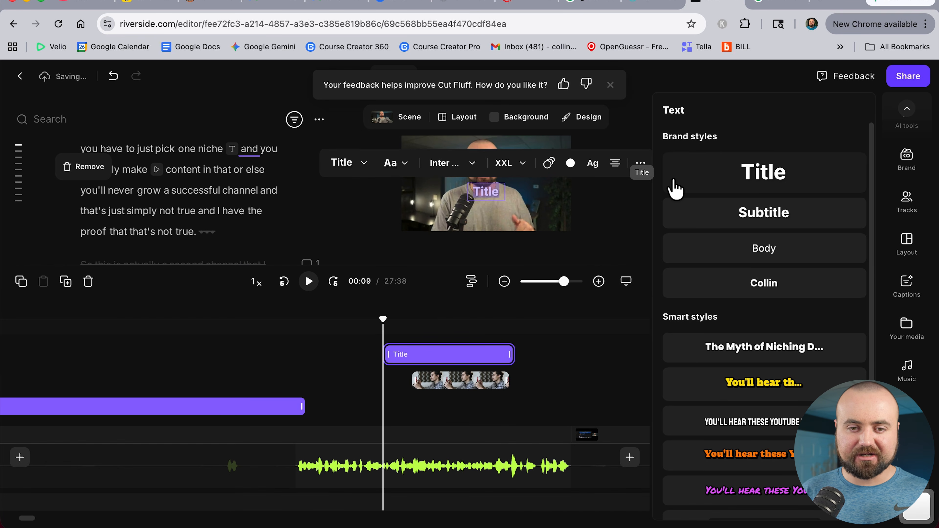
click(501, 191)
key(BackSpace)
key(BackSpace)
key(BackSpace)
key(BackSpace)
key(BackSpace)
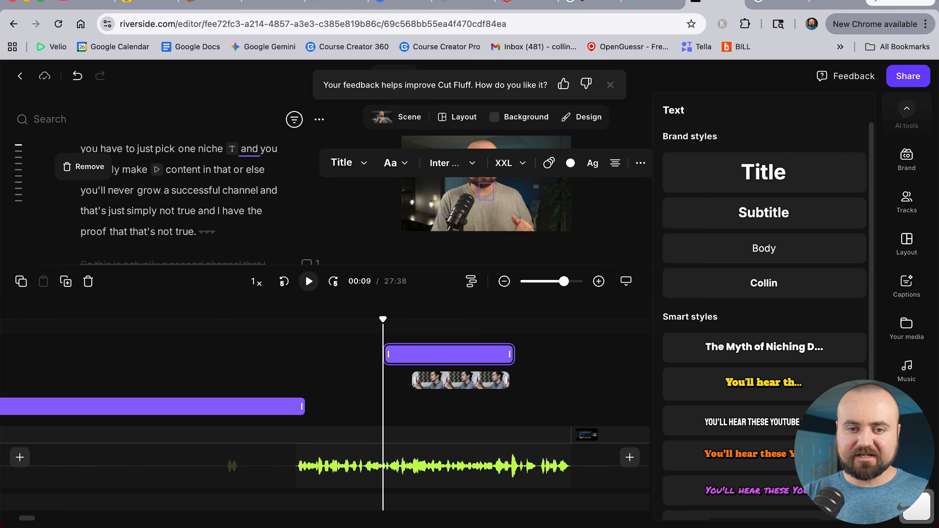
key(ctrl+super+space)
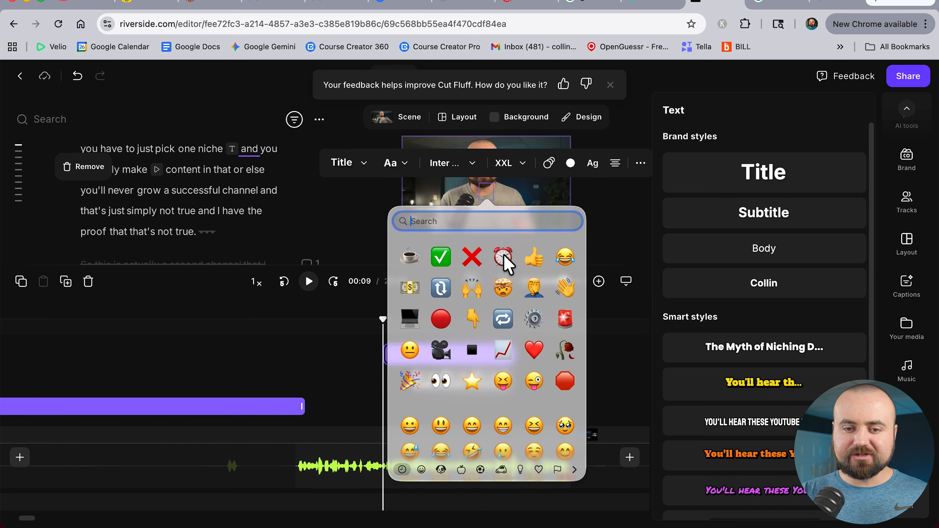
click(535, 261)
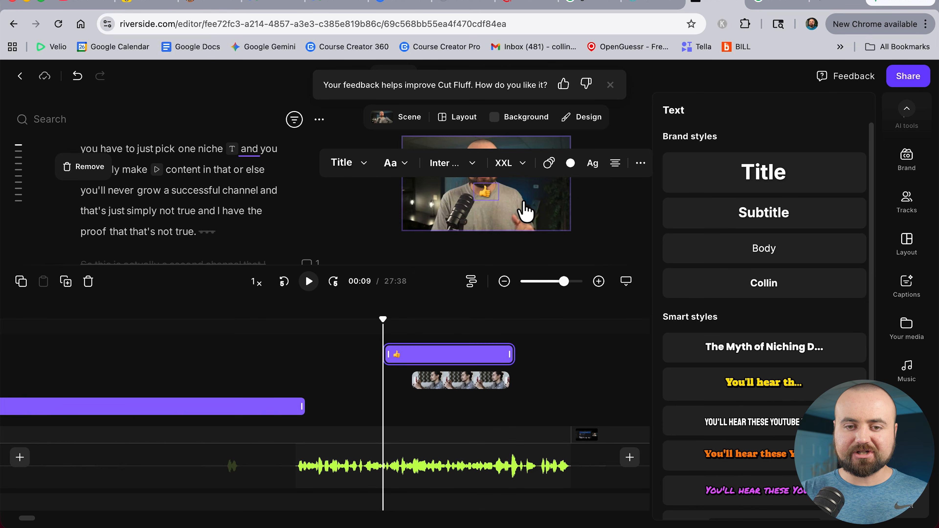
Set the emoji's font size to 180 and move it to the upper-left corner of the frame
click(522, 164)
click(511, 206)
key(BackSpace)
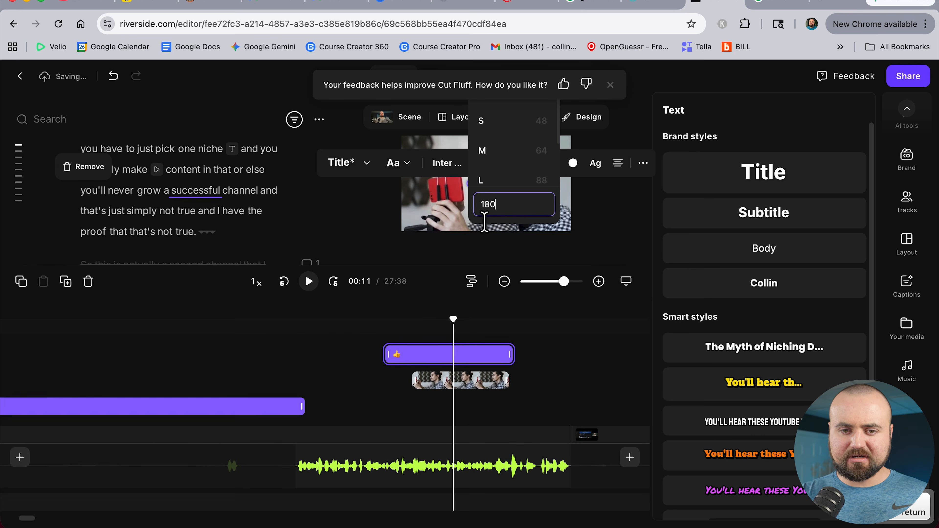
key(Return)
drag(488, 198, 445, 190)
Delete the phone B-roll clip from the timeline
click(449, 384)
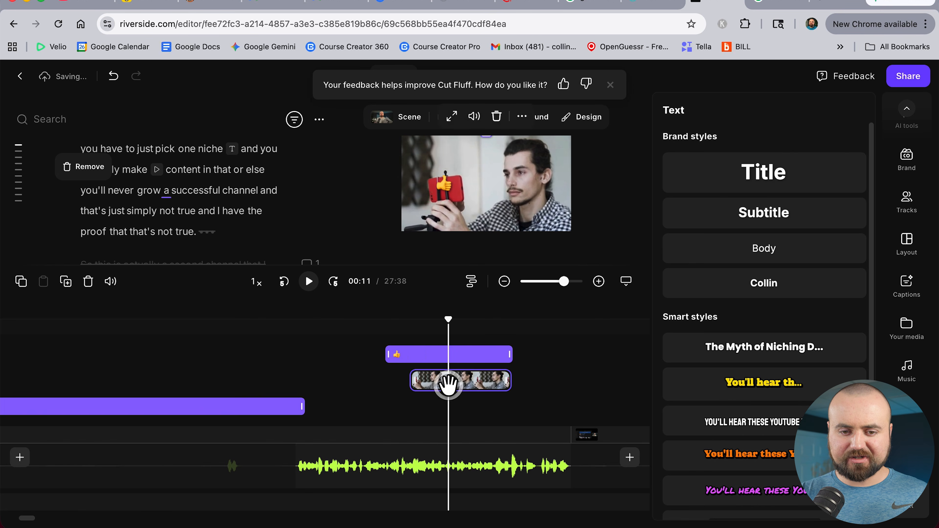
key(BackSpace)
Give the emoji a Slide right in-animation and a Slide left out-animation
click(402, 178)
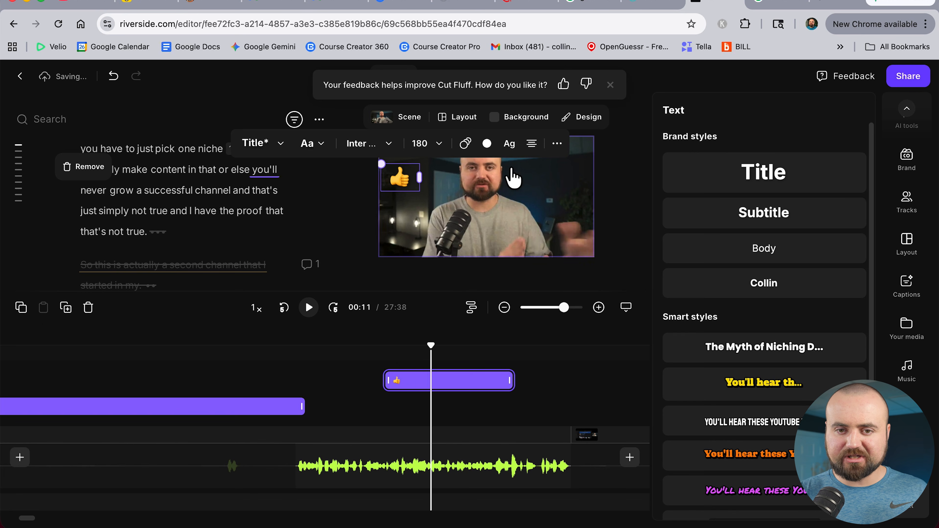
click(466, 144)
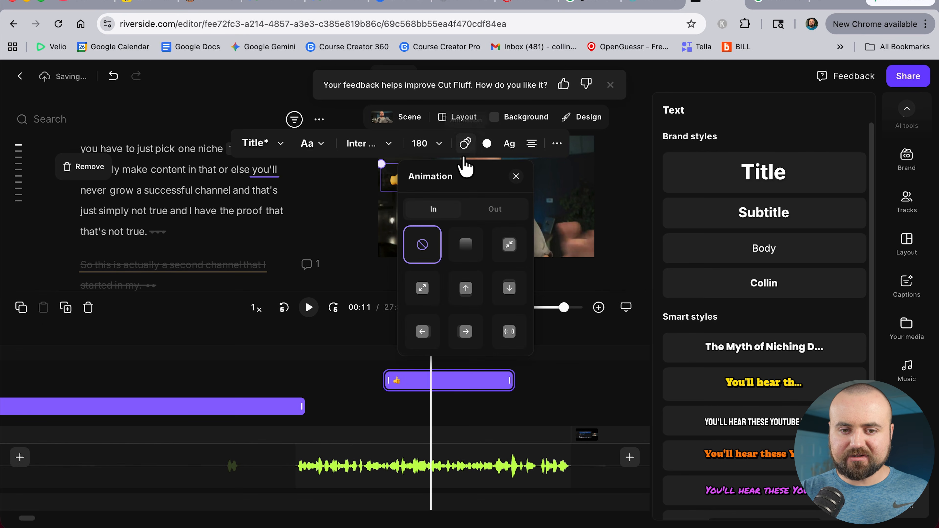
click(467, 333)
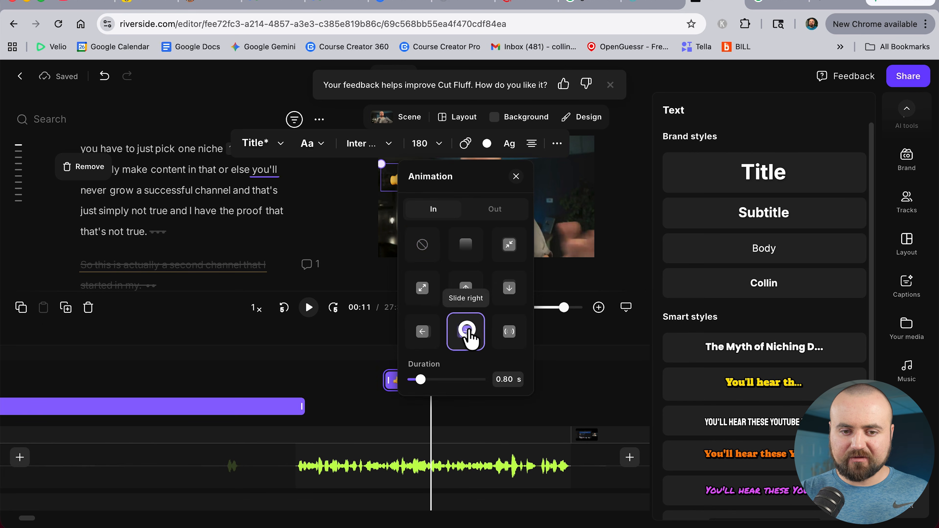
click(495, 209)
click(423, 332)
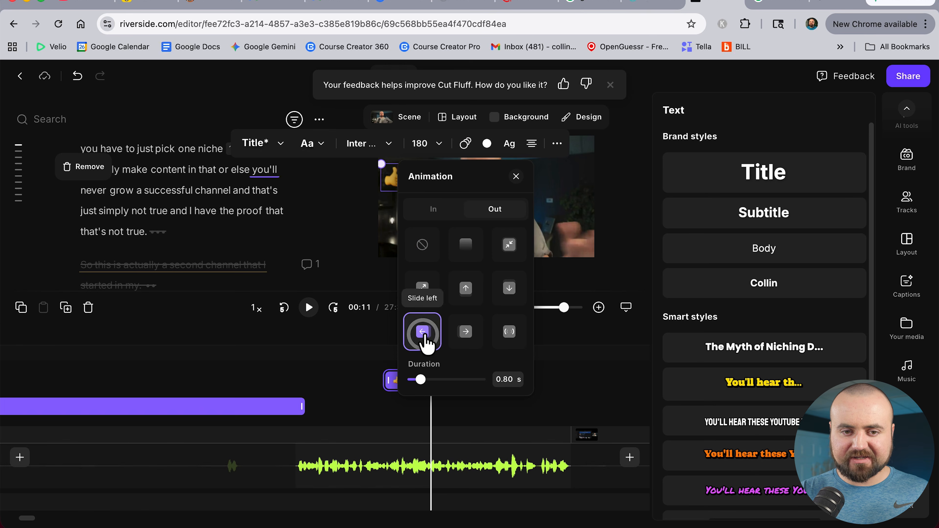
Play back from just before the emoji to preview its animation
click(373, 359)
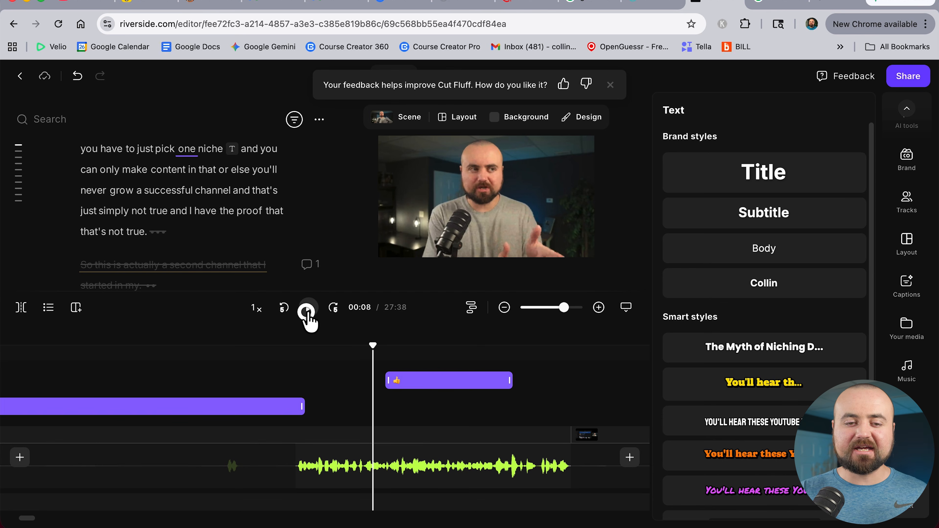
click(308, 307)
click(309, 308)
Replace the thumbs-up with a face emoji in the same text element
click(432, 380)
double_click(406, 182)
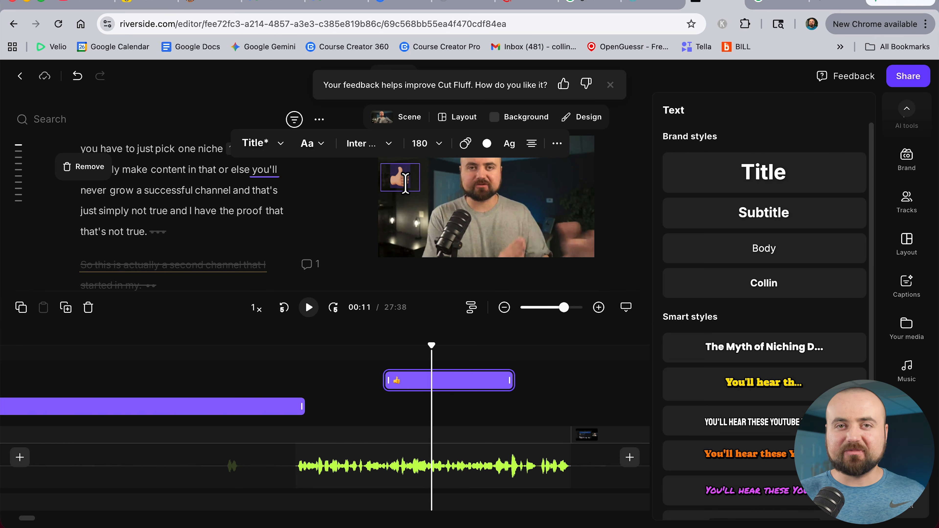
key(ctrl+super+space)
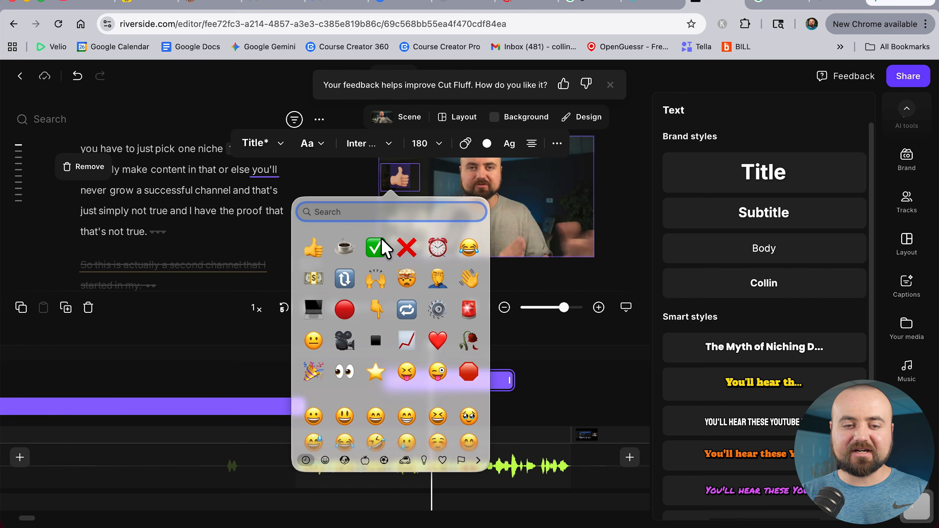
scroll(392, 296, down, 5)
click(404, 332)
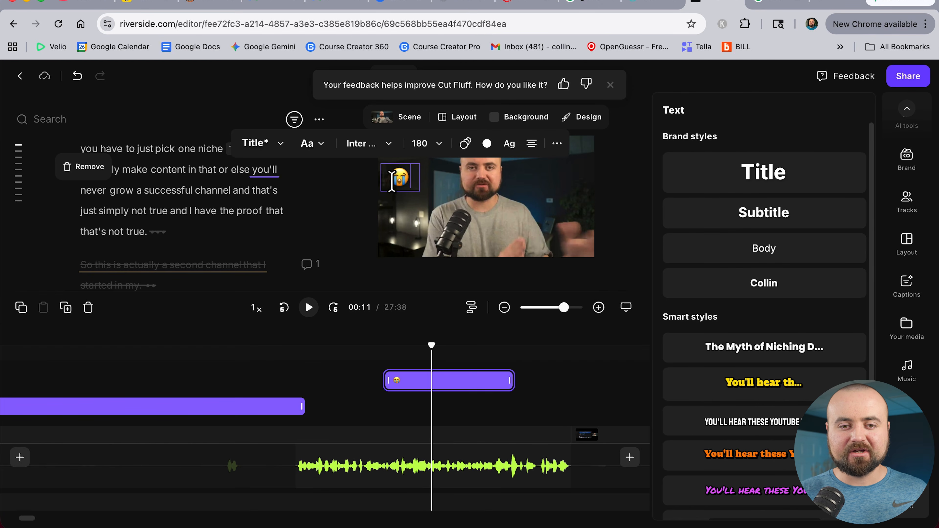
click(388, 210)
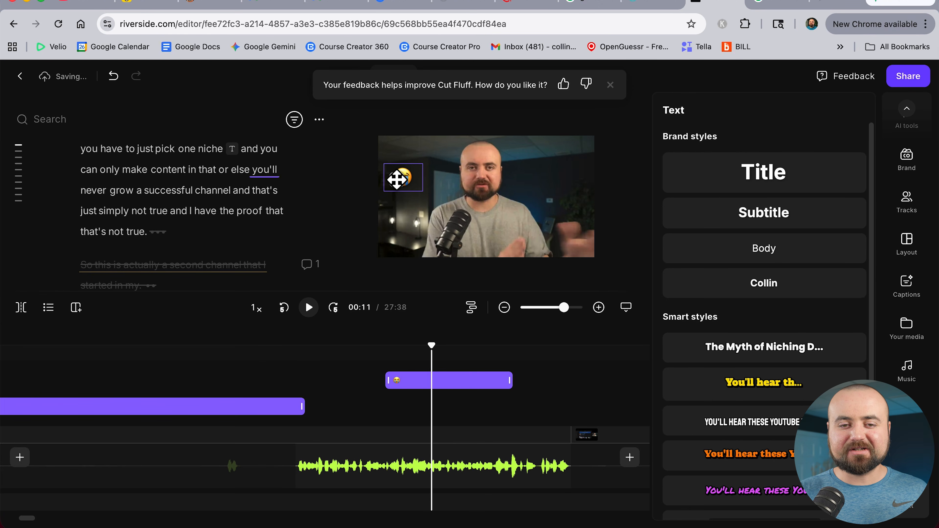
Play the section again to preview the new emoji
click(377, 361)
click(370, 351)
key(space)
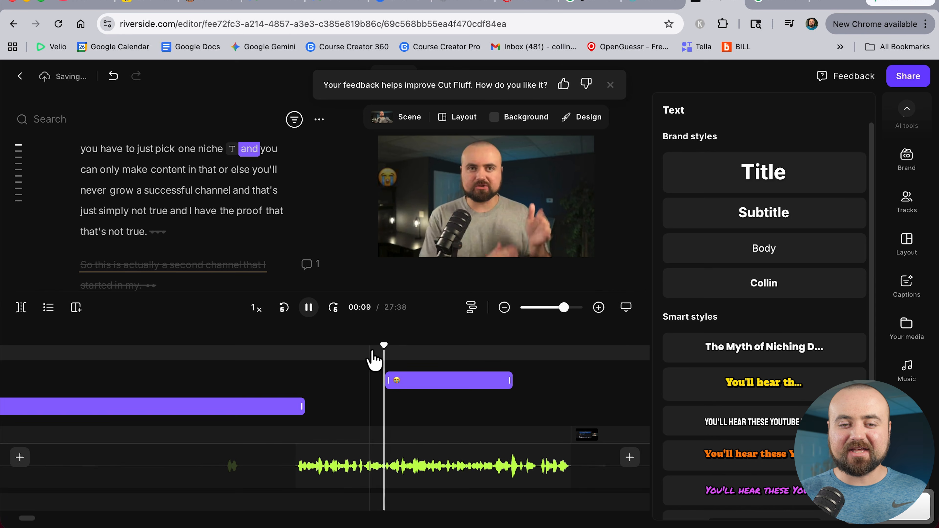
key(space)
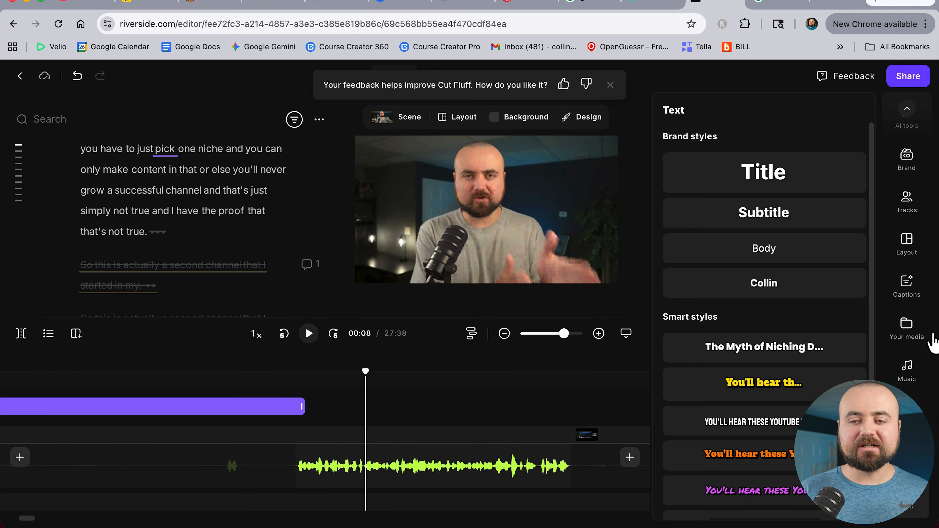
Open the music library and browse the available tracks
click(913, 368)
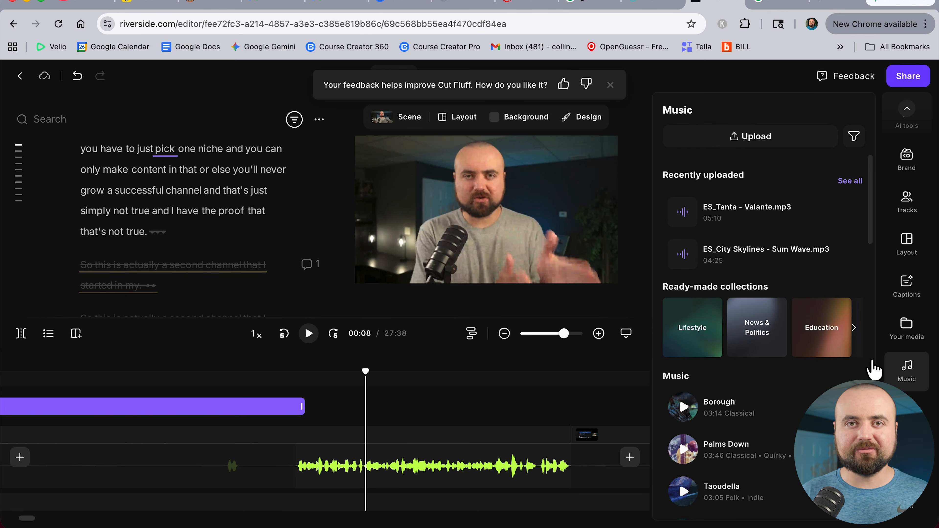
scroll(813, 379, down, 15)
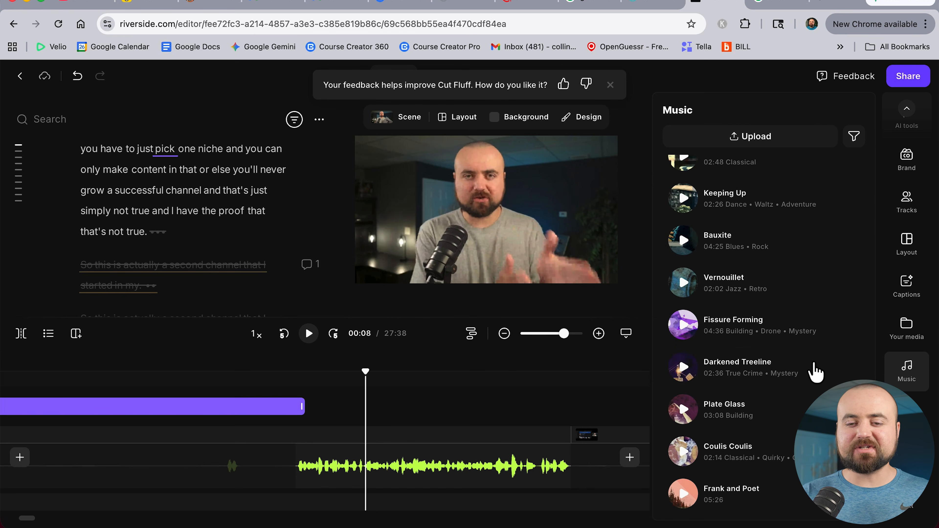